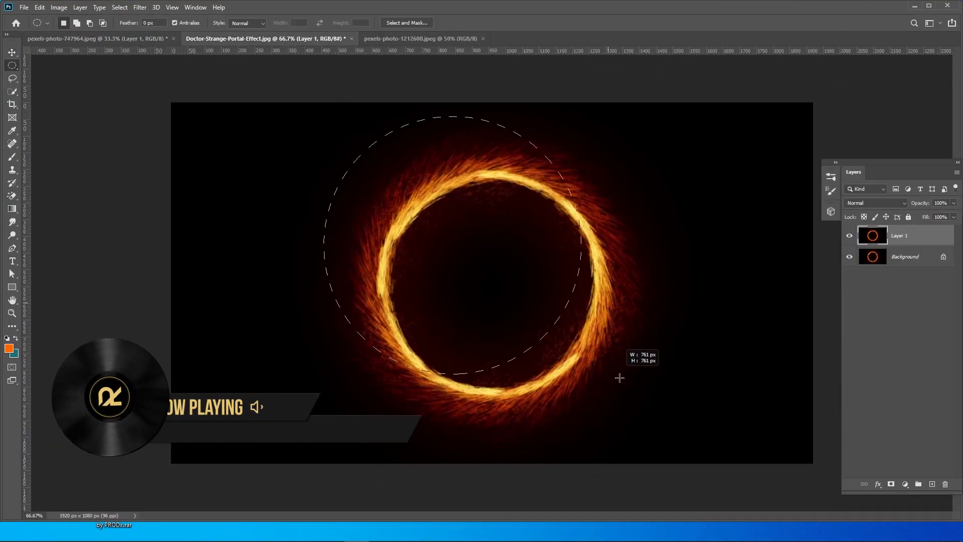
Mask the fire ring at 1.3 px feather and 11% contrast, then drag it into the pier photo
{"action": "left_click_drag", "start_coordinate": [619, 377], "coordinate": [592, 373]}
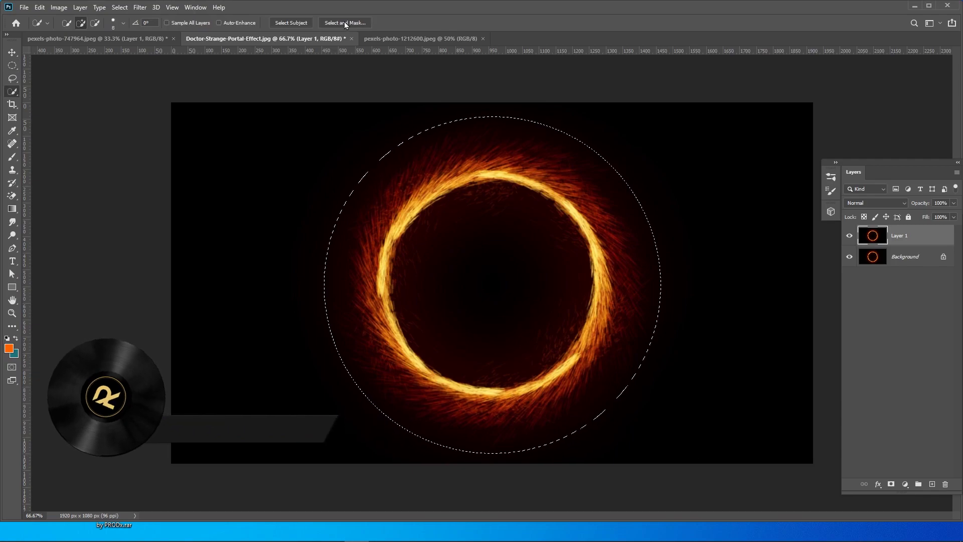
{"action": "left_click", "coordinate": [406, 22]}
{"action": "mouse_move", "coordinate": [338, 118]}
{"action": "left_mouse_down"}
{"action": "mouse_move", "coordinate": [580, 318]}
{"action": "mouse_move", "coordinate": [249, 244]}
{"action": "mouse_move", "coordinate": [398, 279]}
{"action": "mouse_move", "coordinate": [386, 290]}
{"action": "mouse_move", "coordinate": [408, 301]}
{"action": "mouse_move", "coordinate": [356, 418]}
{"action": "mouse_move", "coordinate": [258, 322]}
{"action": "mouse_move", "coordinate": [415, 209]}
{"action": "mouse_move", "coordinate": [461, 249]}
{"action": "mouse_move", "coordinate": [408, 214]}
{"action": "left_mouse_up"}
{"action": "left_click_drag", "start_coordinate": [825, 306], "coordinate": [834, 336]}
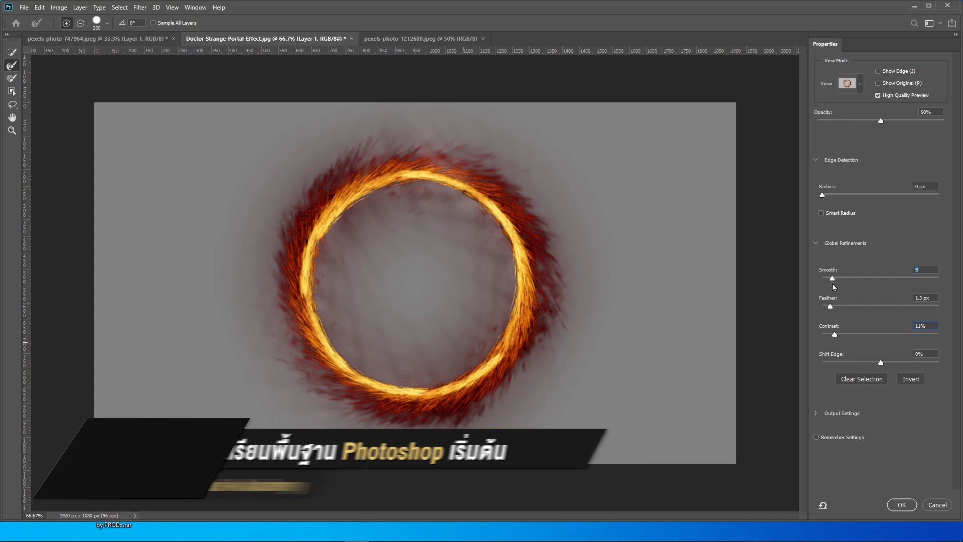
{"action": "left_click", "coordinate": [902, 505]}
{"action": "left_click_drag", "start_coordinate": [405, 190], "coordinate": [601, 257]}
Set the fire ring layer to Screen blending over the pier scene
{"action": "left_click", "coordinate": [875, 203]}
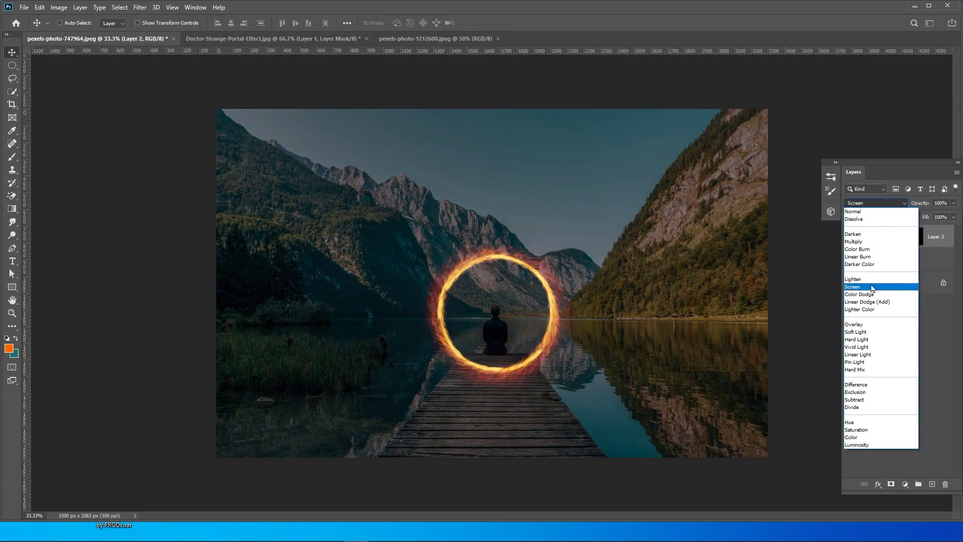
{"action": "left_click", "coordinate": [875, 286]}
{"action": "scroll", "coordinate": [532, 270], "scroll_direction": "up", "scroll_amount": 3}
Apply the sunset photo's Camera Raw adjustments and lower its opacity to 36%
{"action": "key", "text": "p"}
{"action": "key", "text": "ctrl+plus"}
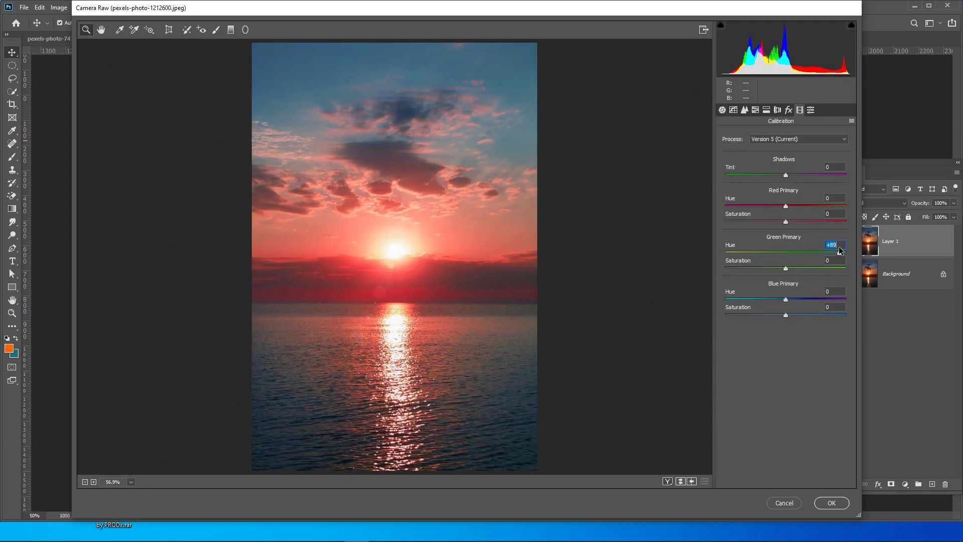
{"action": "left_click", "coordinate": [832, 503]}
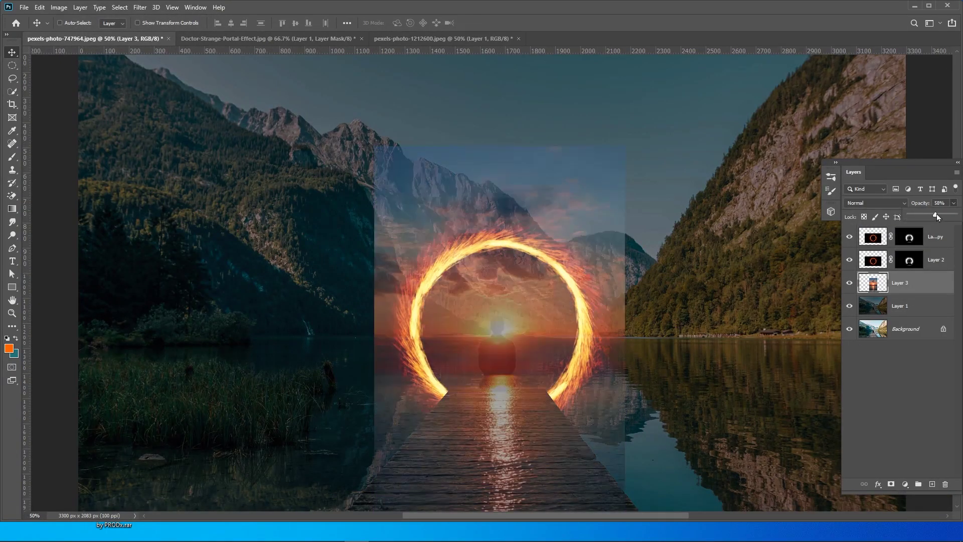
{"action": "left_click_drag", "start_coordinate": [682, 278], "coordinate": [695, 233]}
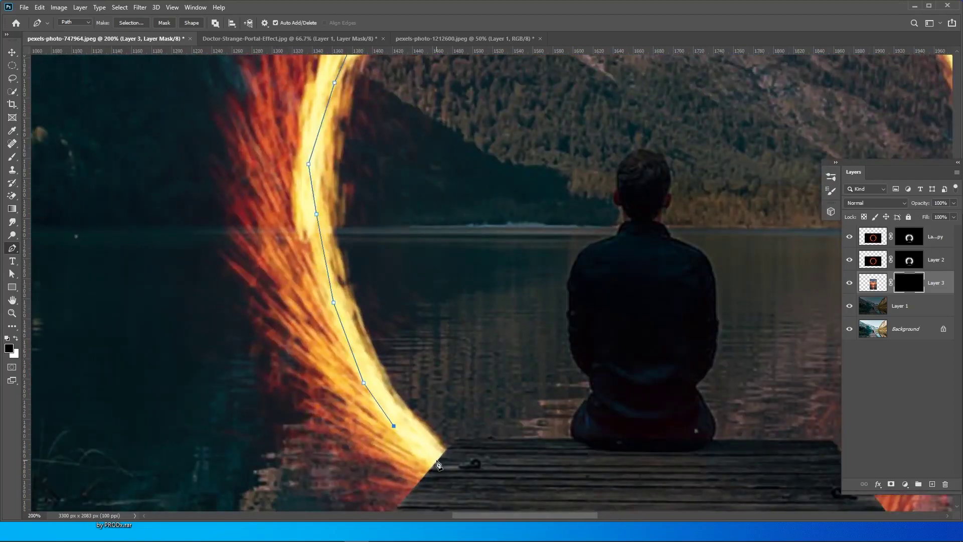
Trace a pen path around the seated man's shoulder, back and neck
{"action": "left_click", "coordinate": [438, 465]}
{"action": "key", "text": "ctrl+plus"}
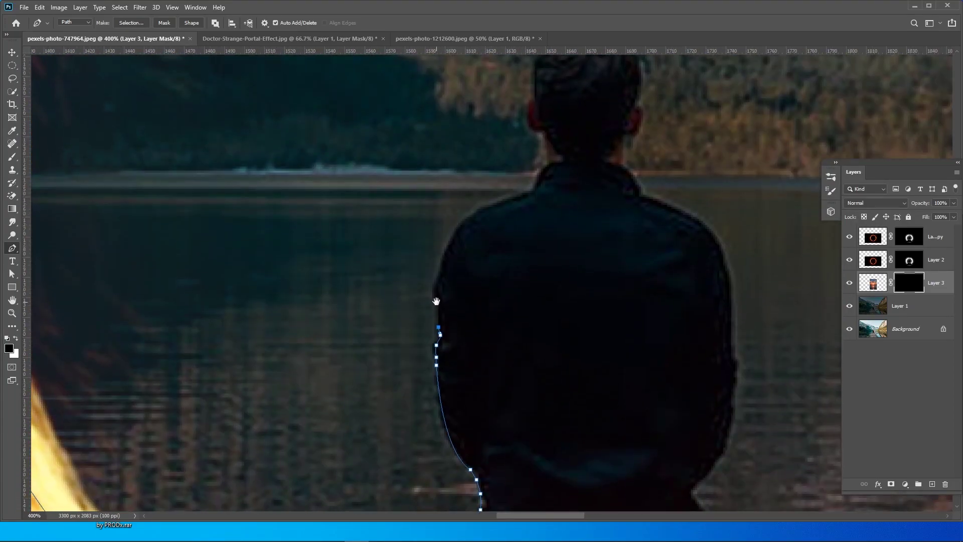
{"action": "left_click", "coordinate": [486, 252]}
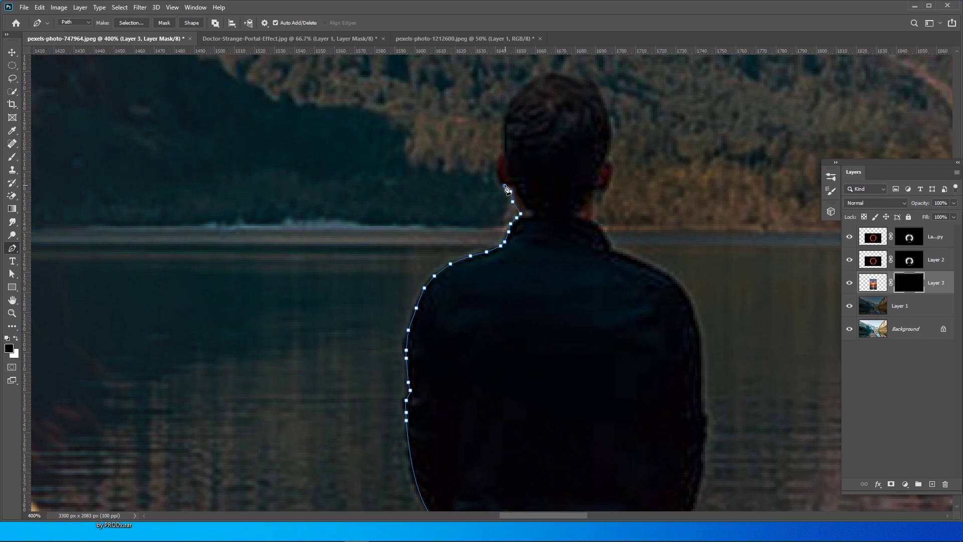
{"action": "left_click", "coordinate": [461, 284]}
{"action": "left_click", "coordinate": [460, 277]}
{"action": "left_click", "coordinate": [459, 269]}
{"action": "left_click", "coordinate": [461, 261]}
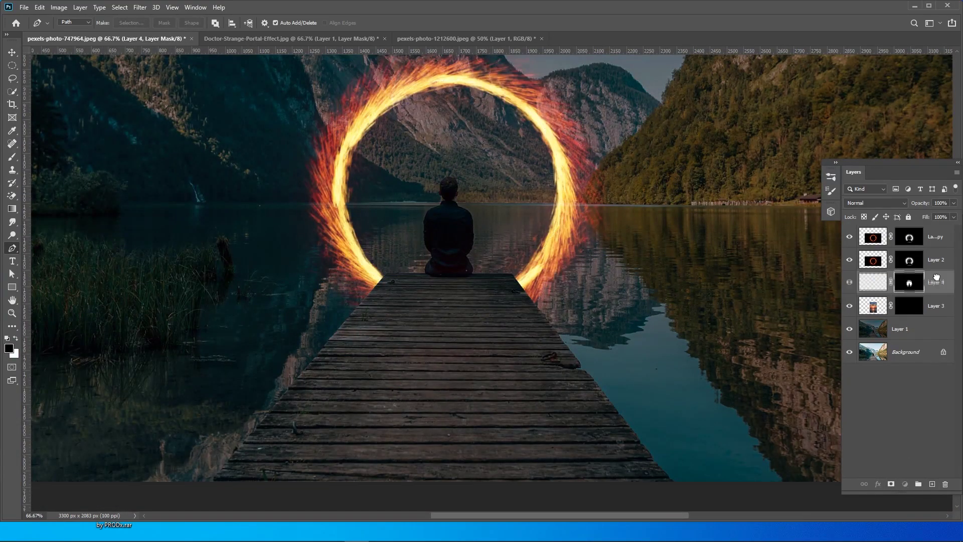
Tag the silhouette mask layer red and copy its mask onto the sunset layer, replacing the old one
{"action": "right_click", "coordinate": [849, 236]}
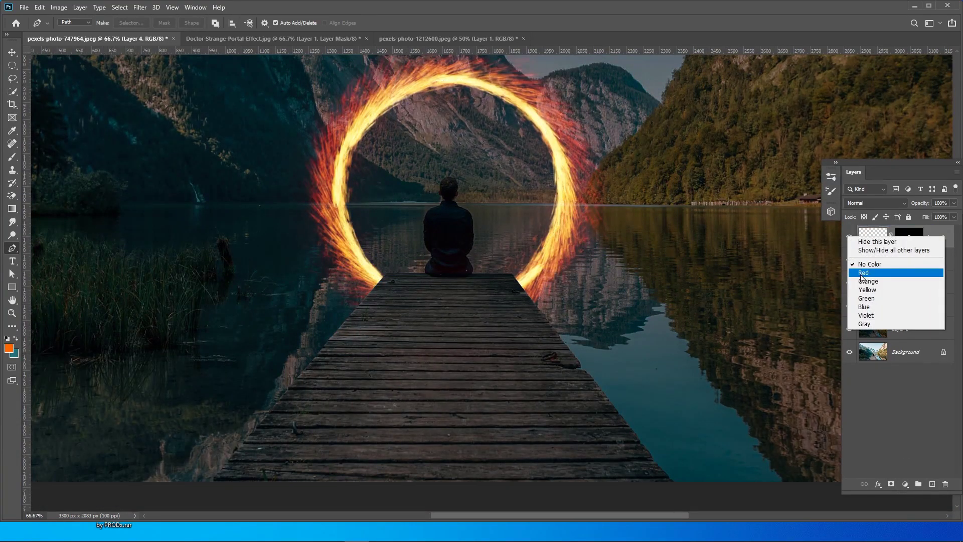
{"action": "left_click", "coordinate": [896, 277]}
{"action": "left_click_drag", "start_coordinate": [897, 277], "coordinate": [909, 305]}
{"action": "left_click", "coordinate": [442, 200]}
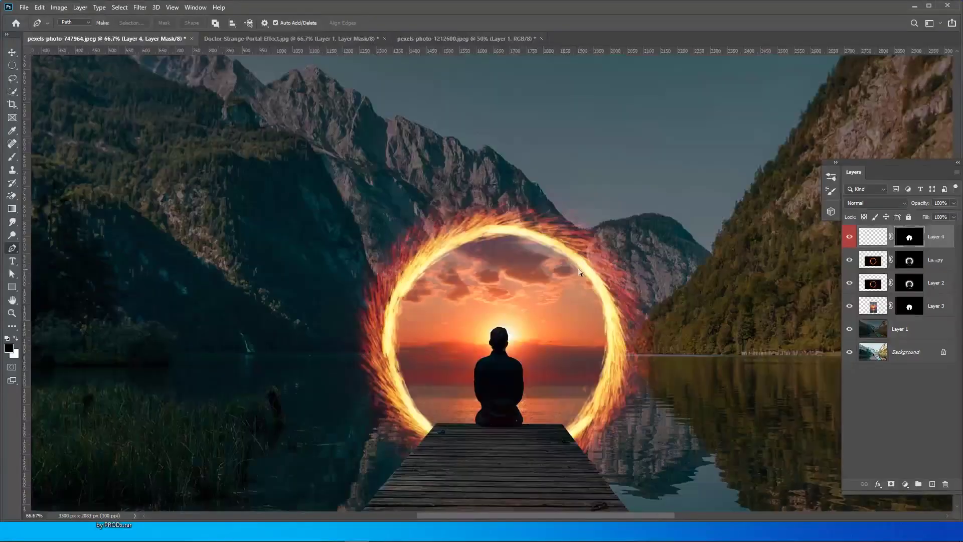
Create a new empty layer above the sunset set to Screen blending
{"action": "left_click", "coordinate": [903, 305]}
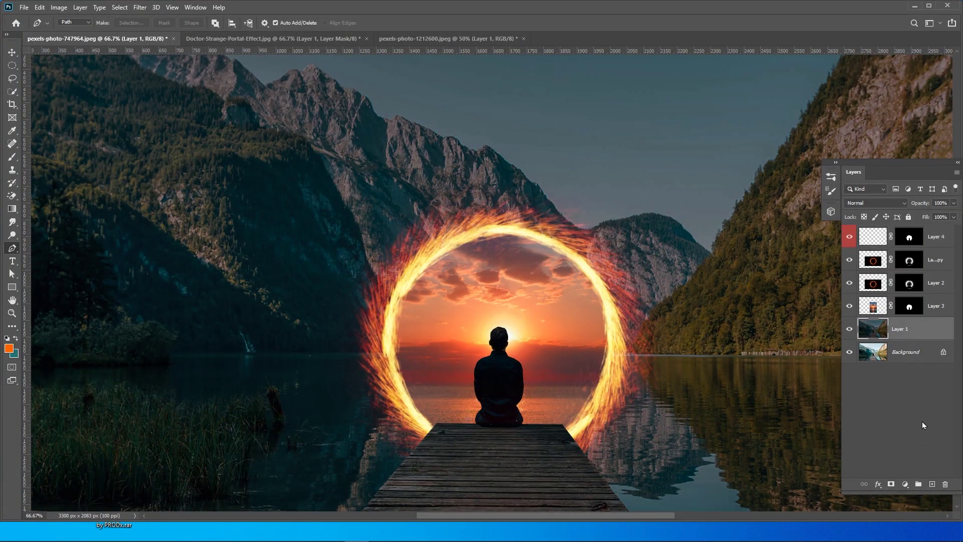
{"action": "left_click", "coordinate": [931, 484]}
{"action": "left_click", "coordinate": [875, 203]}
{"action": "left_click", "coordinate": [863, 290]}
{"action": "scroll", "coordinate": [566, 330], "scroll_direction": "up", "scroll_amount": 3}
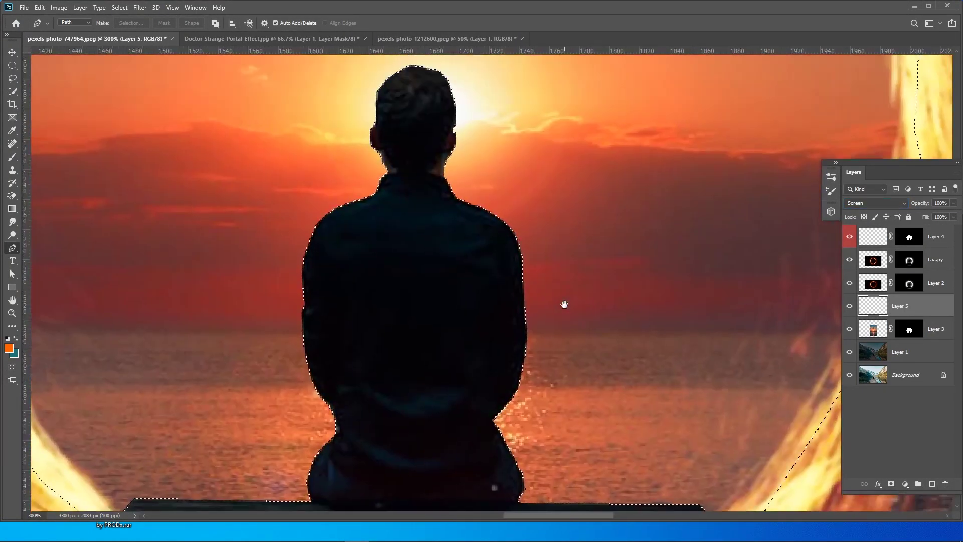
{"action": "scroll", "coordinate": [381, 307], "scroll_direction": "up", "scroll_amount": 3}
Choose the Brush with a lighter orange foreground colour
{"action": "key", "text": "b"}
{"action": "scroll", "coordinate": [359, 243], "scroll_direction": "up", "scroll_amount": 4}
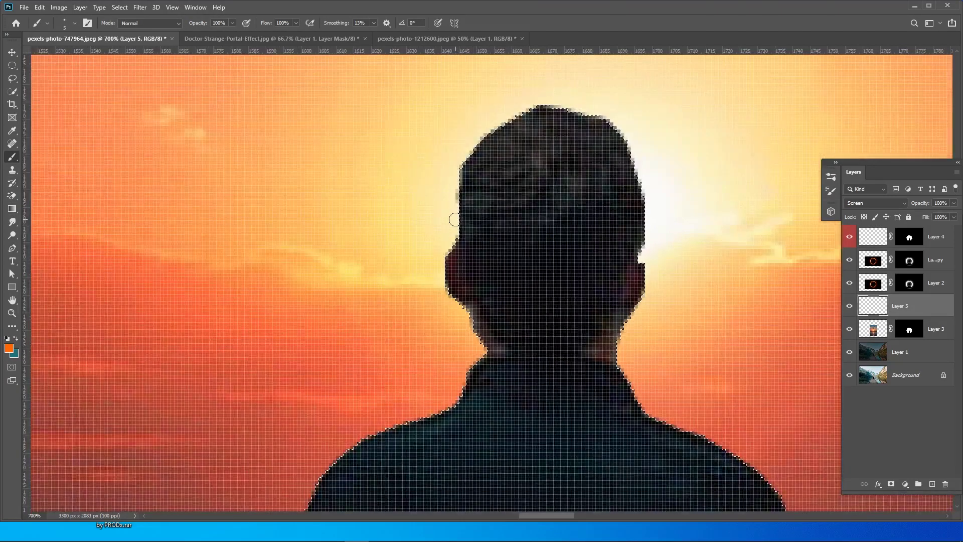
{"action": "left_click", "coordinate": [8, 348]}
{"action": "left_click", "coordinate": [806, 326]}
{"action": "key", "text": "Return"}
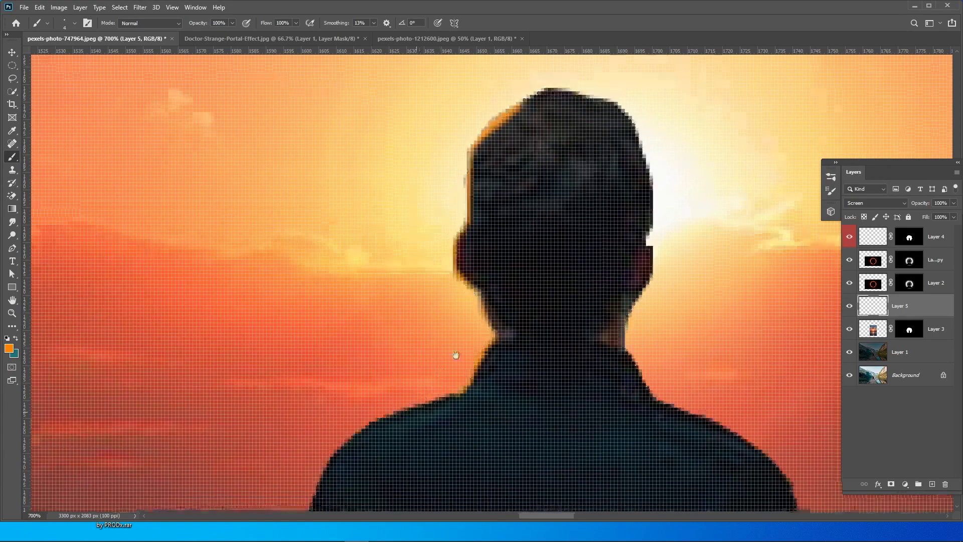
Paint orange rim light along the seated man's body edge
{"action": "scroll", "coordinate": [456, 346], "scroll_direction": "down", "scroll_amount": 5}
{"action": "scroll", "coordinate": [425, 302], "scroll_direction": "left", "scroll_amount": 3}
{"action": "scroll", "coordinate": [425, 436], "scroll_direction": "down", "scroll_amount": 5}
{"action": "scroll", "coordinate": [425, 436], "scroll_direction": "left", "scroll_amount": 2}
{"action": "left_click_drag", "start_coordinate": [468, 161], "coordinate": [496, 334]}
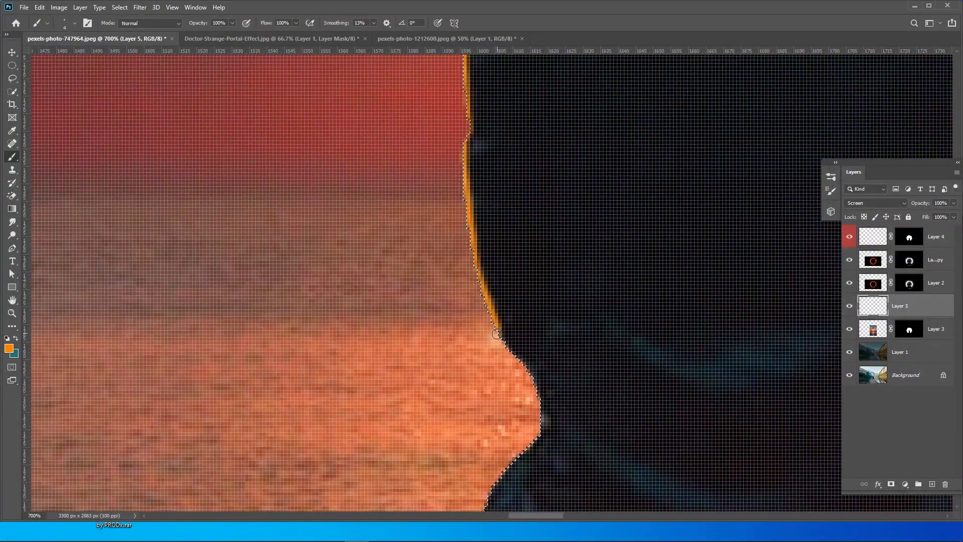
{"action": "scroll", "coordinate": [524, 441], "scroll_direction": "down", "scroll_amount": 5}
{"action": "scroll", "coordinate": [478, 273], "scroll_direction": "right", "scroll_amount": 5}
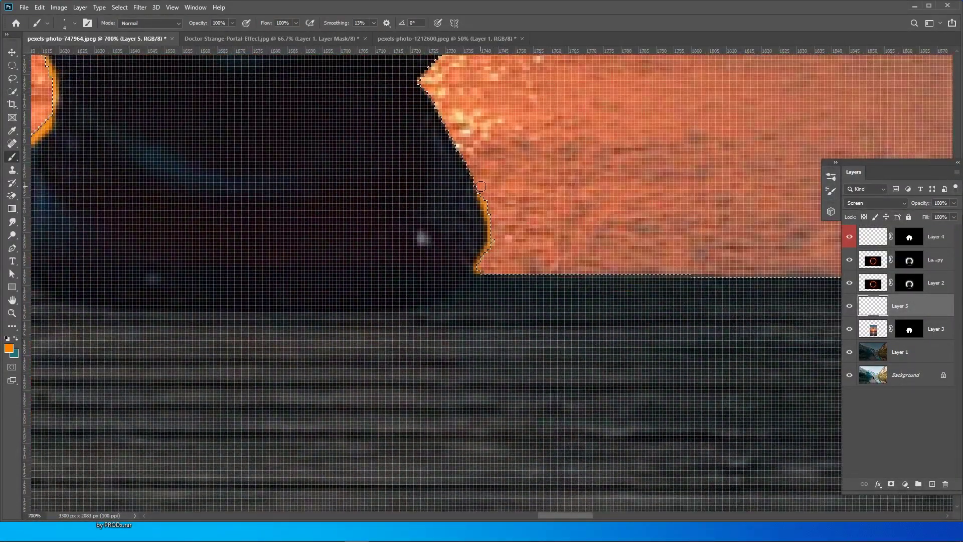
{"action": "scroll", "coordinate": [443, 322], "scroll_direction": "up", "scroll_amount": 1}
{"action": "scroll", "coordinate": [442, 499], "scroll_direction": "up", "scroll_amount": 2}
{"action": "scroll", "coordinate": [511, 215], "scroll_direction": "up", "scroll_amount": 1}
{"action": "scroll", "coordinate": [495, 256], "scroll_direction": "up", "scroll_amount": 2}
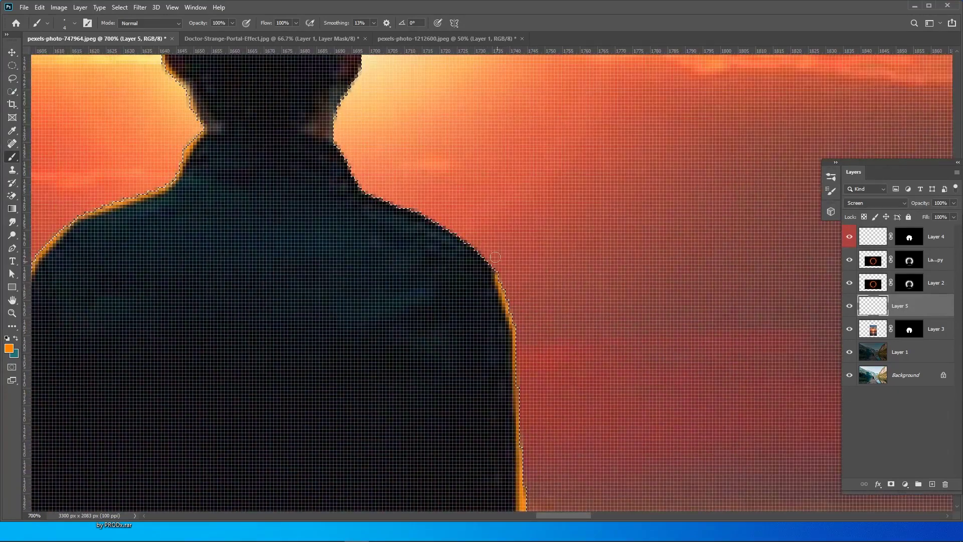
{"action": "scroll", "coordinate": [382, 200], "scroll_direction": "up", "scroll_amount": 3}
{"action": "scroll", "coordinate": [370, 190], "scroll_direction": "up", "scroll_amount": 3}
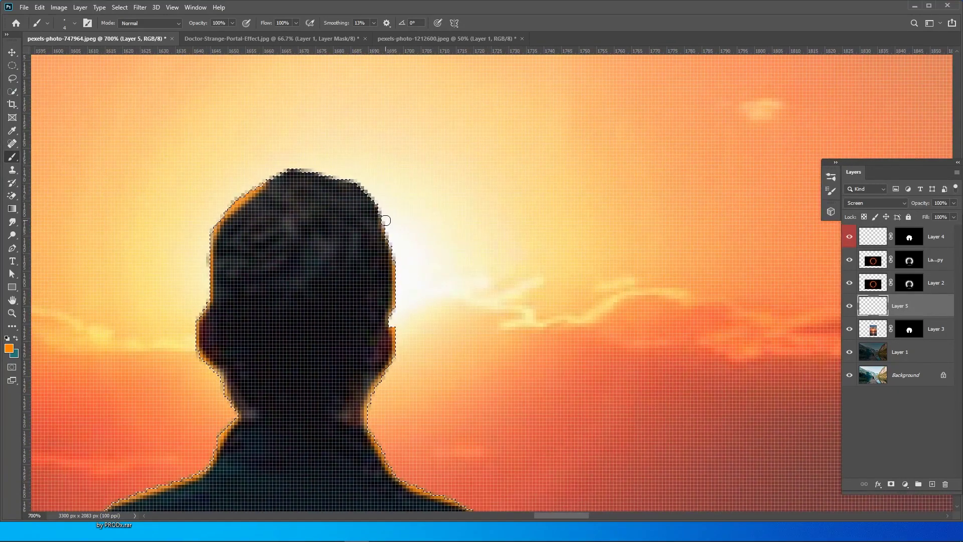
{"action": "scroll", "coordinate": [498, 301], "scroll_direction": "down", "scroll_amount": 3}
Review the rim-light layer's Blending Options and close them
{"action": "right_click", "coordinate": [902, 307]}
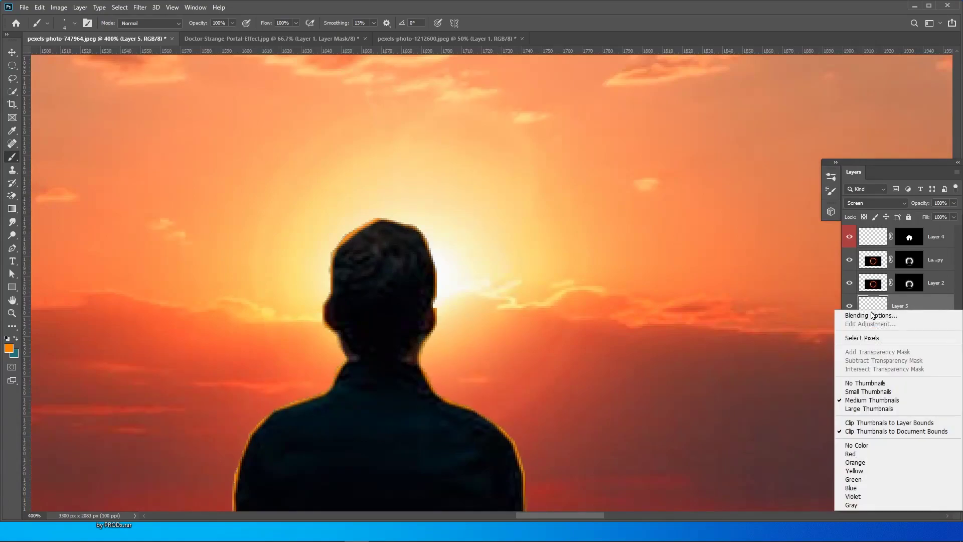
{"action": "left_click", "coordinate": [852, 314]}
{"action": "key", "text": "Return"}
{"action": "scroll", "coordinate": [752, 281], "scroll_direction": "down", "scroll_amount": 2}
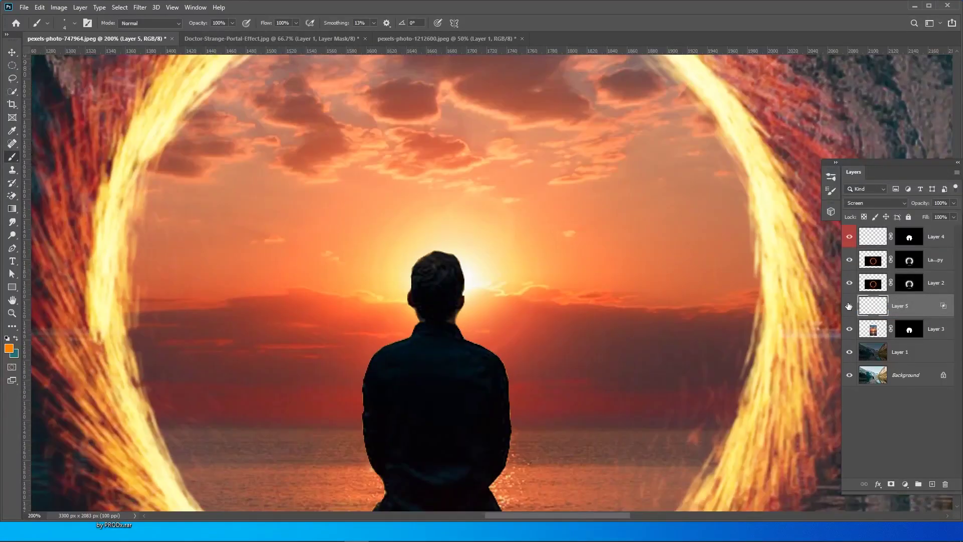
{"action": "scroll", "coordinate": [777, 291], "scroll_direction": "down", "scroll_amount": 2}
{"action": "scroll", "coordinate": [805, 301], "scroll_direction": "down", "scroll_amount": 1}
Group the two ring layers and tag the group orange
{"action": "key", "text": "b"}
{"action": "left_click", "coordinate": [902, 259]}
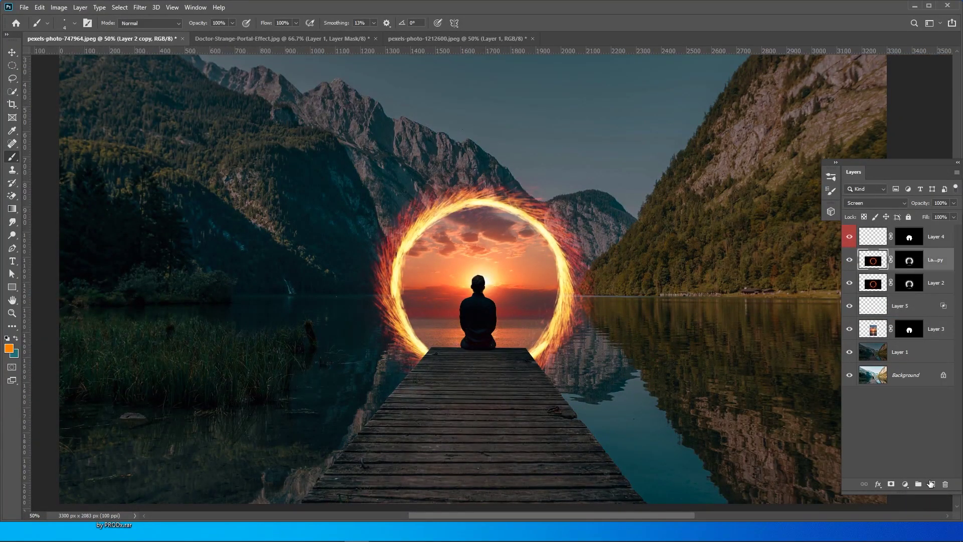
{"action": "left_click", "coordinate": [903, 283], "text": "shift"}
{"action": "key", "text": "ctrl+g"}
{"action": "right_click", "coordinate": [849, 277]}
{"action": "left_click", "coordinate": [860, 323]}
Add a new layer clipped to the ring group and pick a yellow paint colour
{"action": "key", "text": "ctrl+shift+alt+n"}
{"action": "left_click", "coordinate": [882, 268], "text": "alt"}
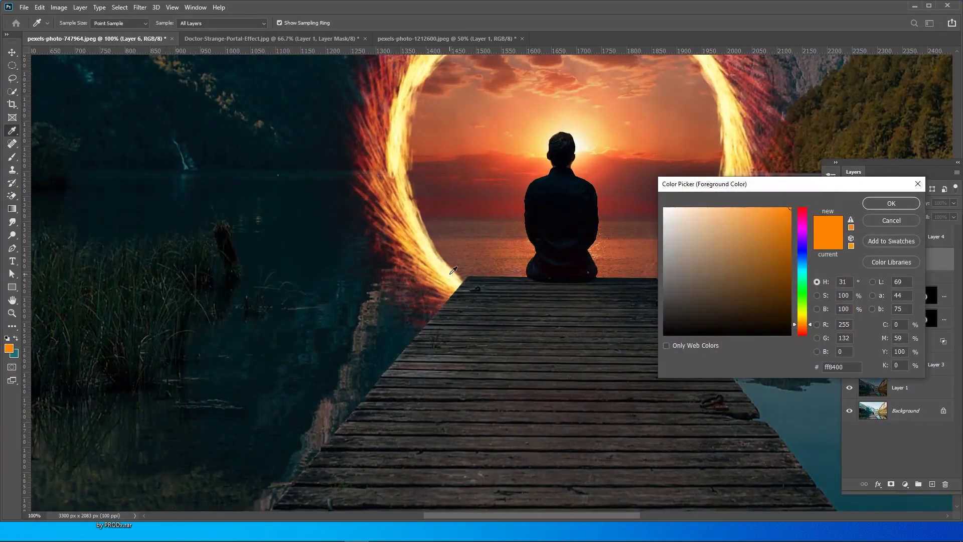
{"action": "left_click_drag", "start_coordinate": [803, 324], "coordinate": [808, 324]}
{"action": "left_click", "coordinate": [911, 200]}
{"action": "key", "text": "b"}
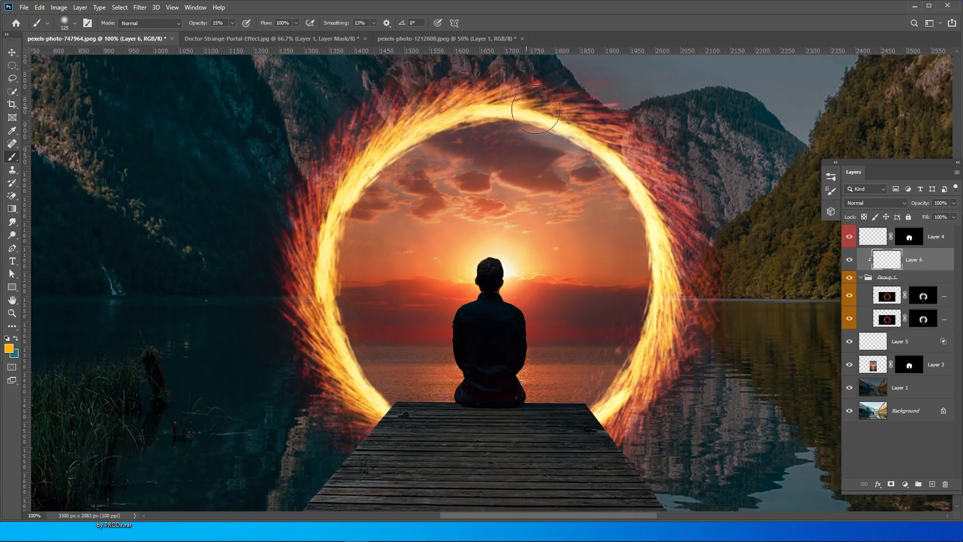
Add an orange Solid Color fill in Screen mode with an inverted black mask
{"action": "left_click", "coordinate": [905, 484]}
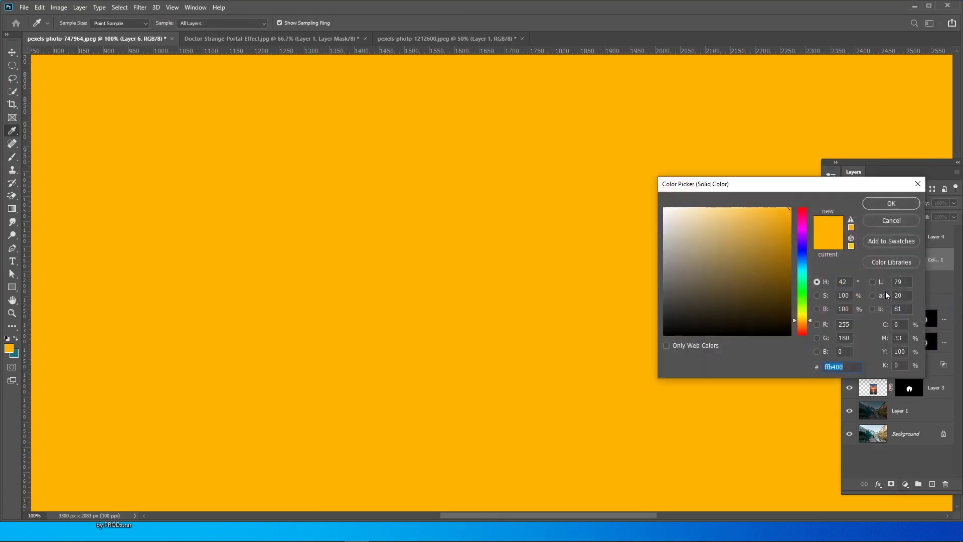
{"action": "left_click_drag", "start_coordinate": [803, 321], "coordinate": [805, 324]}
{"action": "left_click", "coordinate": [900, 200]}
{"action": "left_click", "coordinate": [861, 291]}
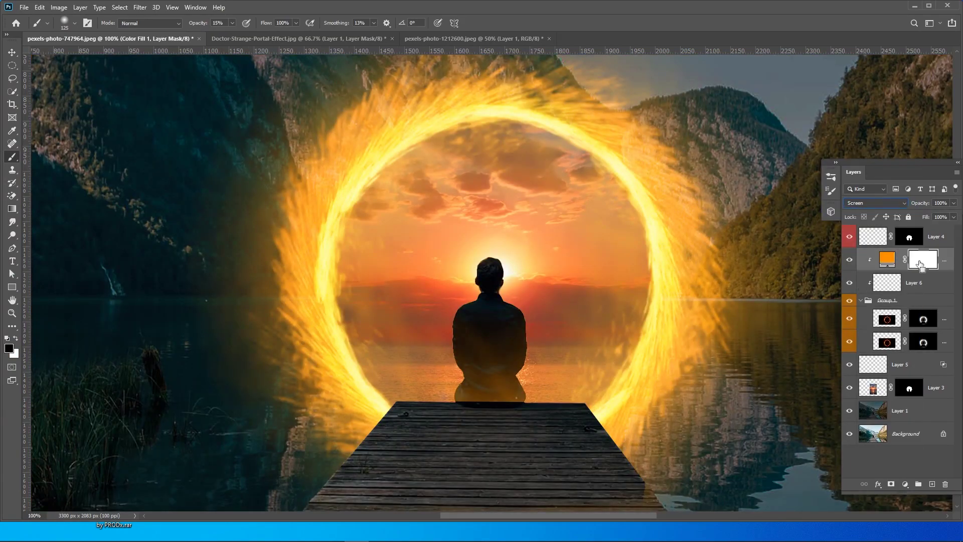
{"action": "key", "text": "ctrl+i"}
Paint the orange glow back along the portal ring with a size-90 brush
{"action": "key", "text": "ctrl+minus"}
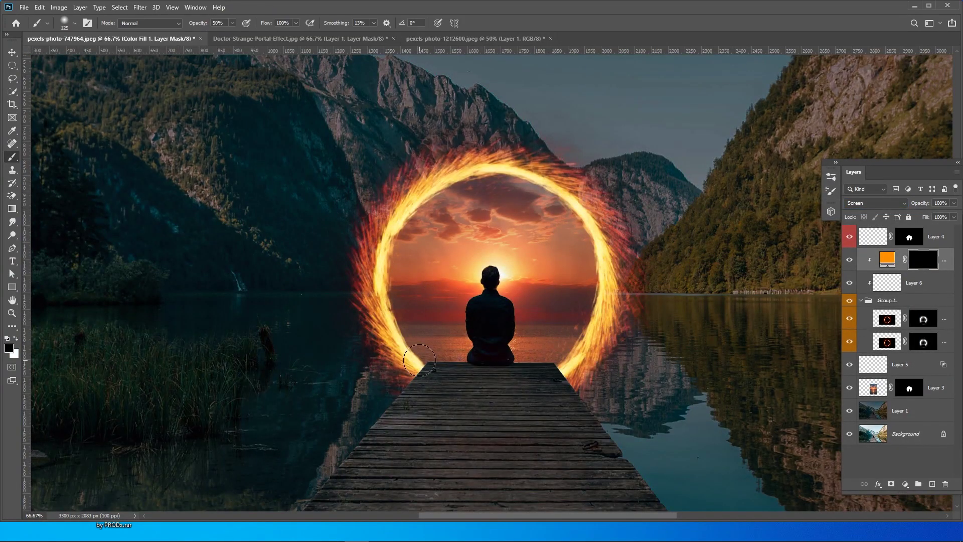
{"action": "left_click_drag", "start_coordinate": [398, 346], "coordinate": [576, 361]}
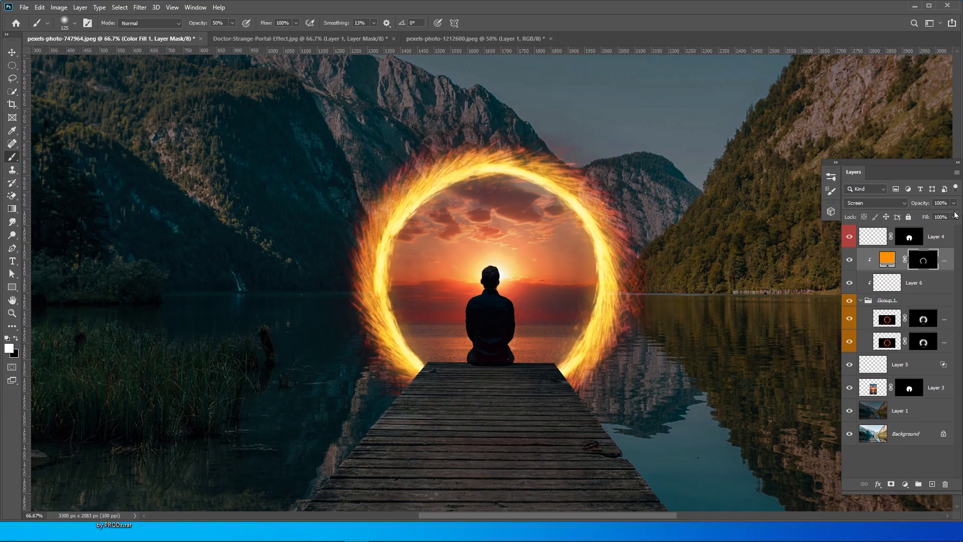
{"action": "key", "text": "bracketleft"}
{"action": "key", "text": "bracketleft"}
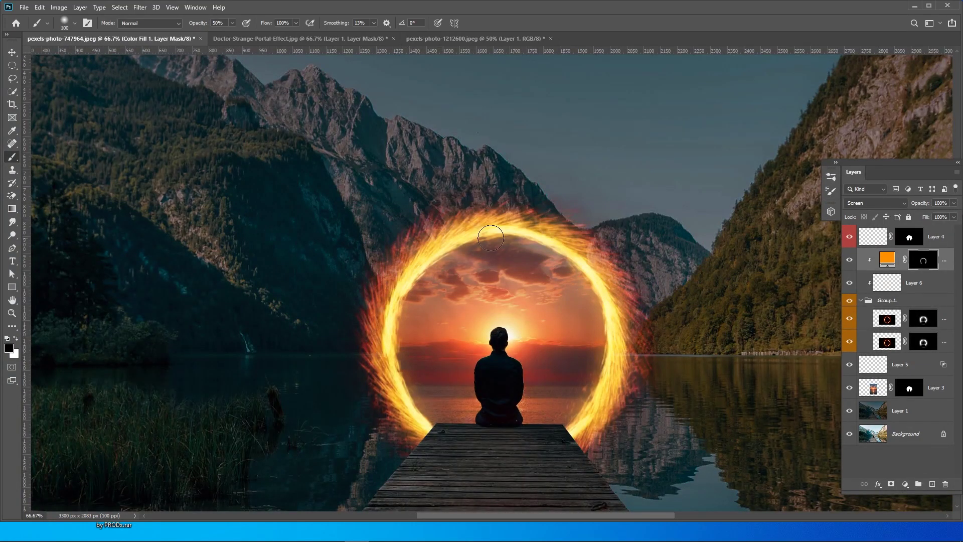
{"action": "left_click_drag", "start_coordinate": [614, 432], "coordinate": [480, 362]}
{"action": "left_click_drag", "start_coordinate": [346, 138], "coordinate": [419, 133]}
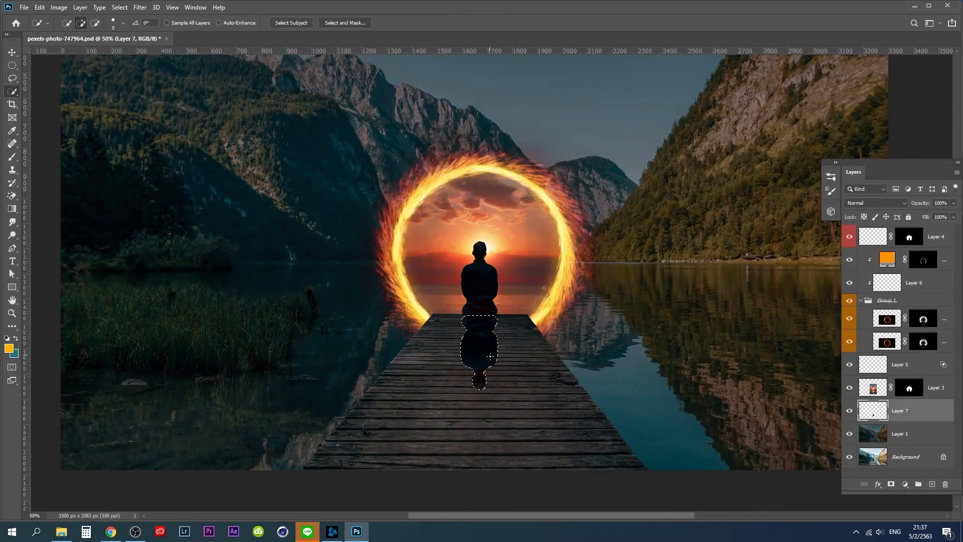
Move the flipped silhouette onto the pier and distort it into a widening trapezoid
{"action": "left_click_drag", "start_coordinate": [488, 344], "coordinate": [489, 345]}
{"action": "key", "text": "ctrl+t"}
{"action": "left_click_drag", "start_coordinate": [396, 436], "coordinate": [420, 430]}
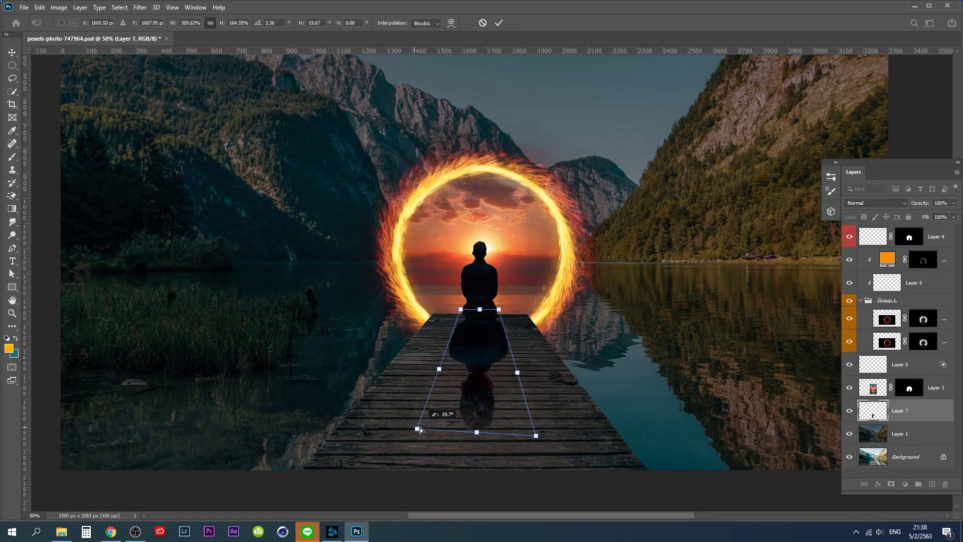
{"action": "key", "text": "Return"}
Try a black Solid Color fill over the reflection, then delete it
{"action": "left_click", "coordinate": [904, 484]}
{"action": "left_click", "coordinate": [848, 304]}
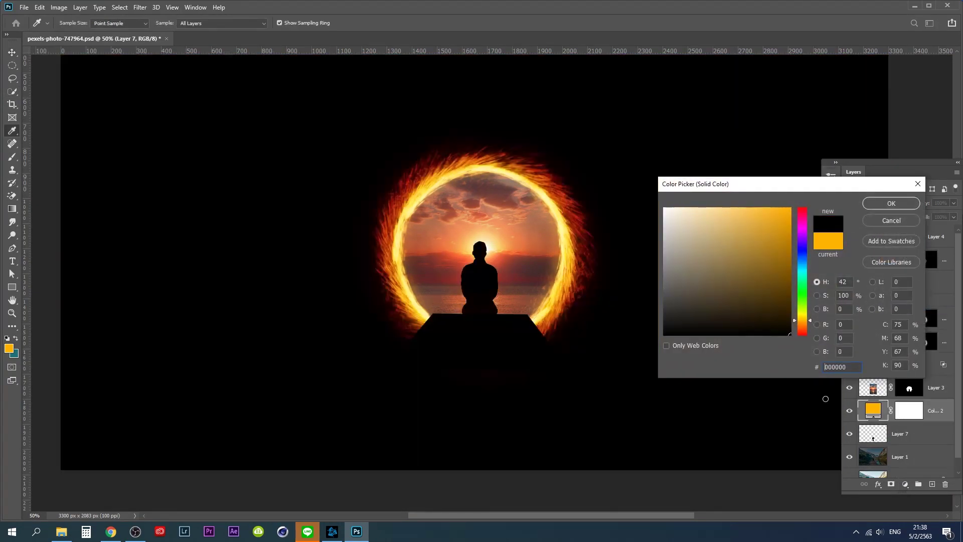
{"action": "left_click", "coordinate": [893, 190]}
{"action": "left_click", "coordinate": [911, 420], "text": "alt"}
{"action": "left_click", "coordinate": [923, 411]}
{"action": "key", "text": "d"}
{"action": "left_click", "coordinate": [12, 209]}
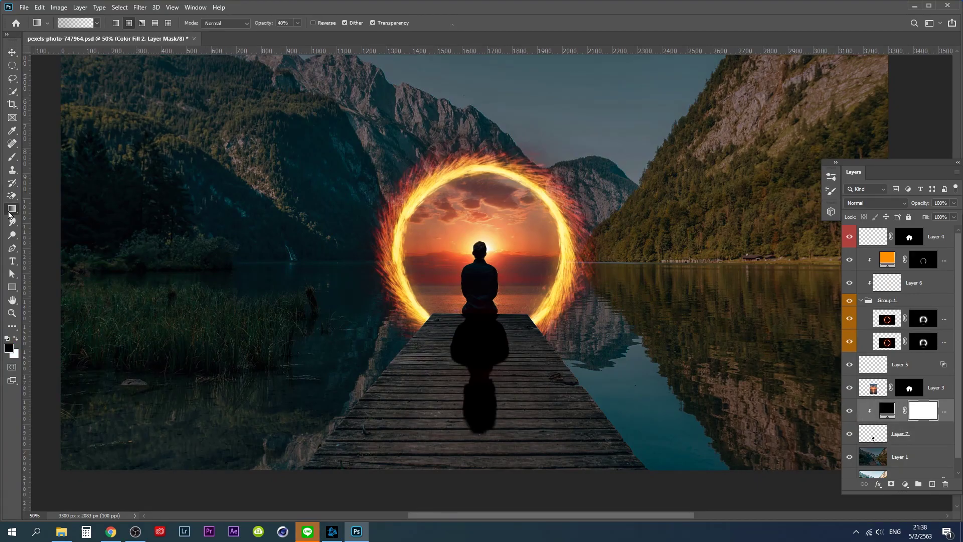
{"action": "key", "text": "Delete"}
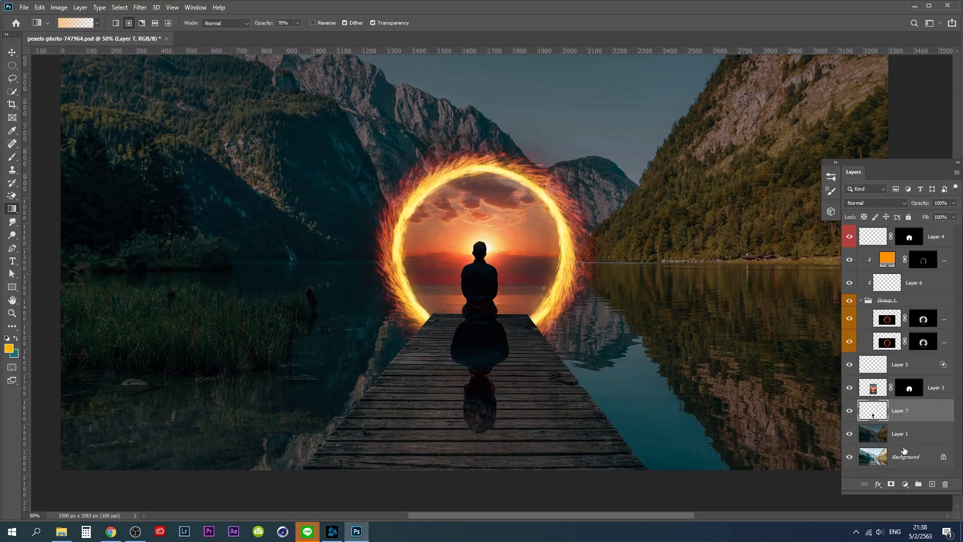
Deselect, reset colours to black and white, and add a mask to Layer 7
{"action": "key", "text": "ctrl+d"}
{"action": "key", "text": "d"}
{"action": "left_click", "coordinate": [890, 484]}
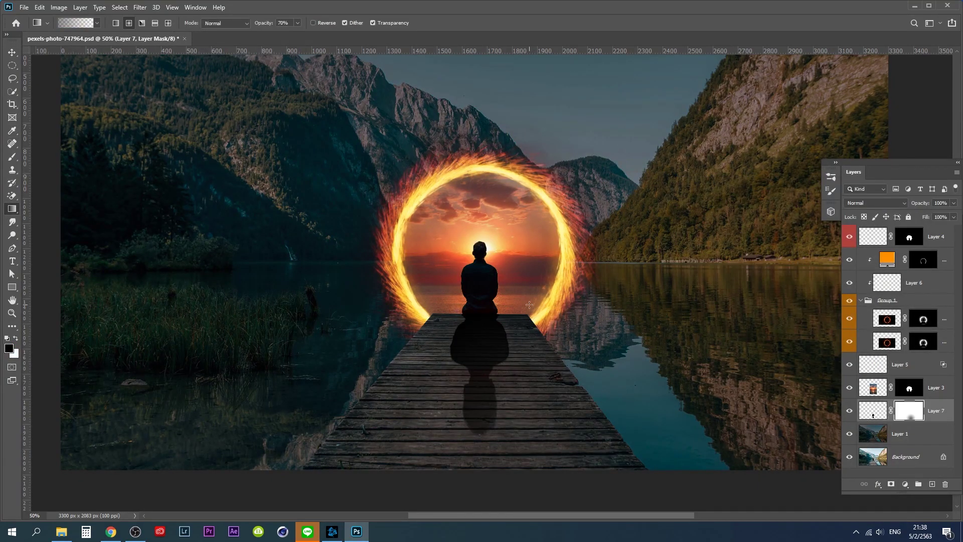
Gaussian-blur the shadow on Layer 7 and lower its opacity to 82%
{"action": "left_click", "coordinate": [877, 415]}
{"action": "left_click", "coordinate": [140, 7]}
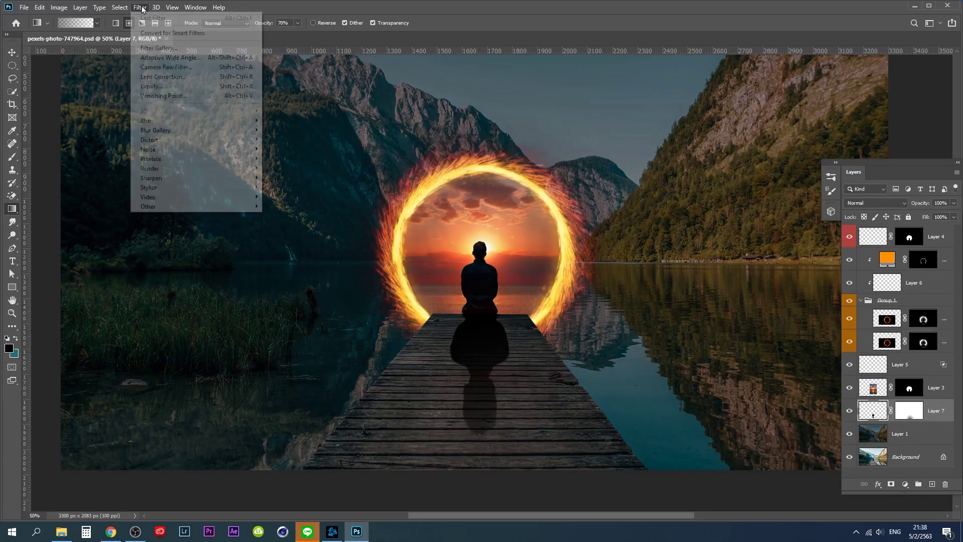
{"action": "left_click", "coordinate": [286, 157]}
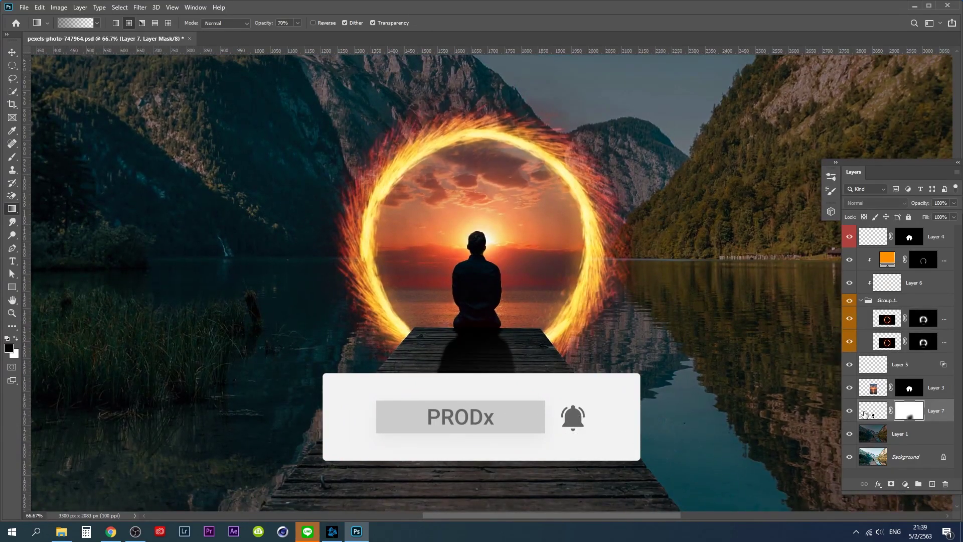
{"action": "left_click_drag", "start_coordinate": [953, 203], "coordinate": [946, 214]}
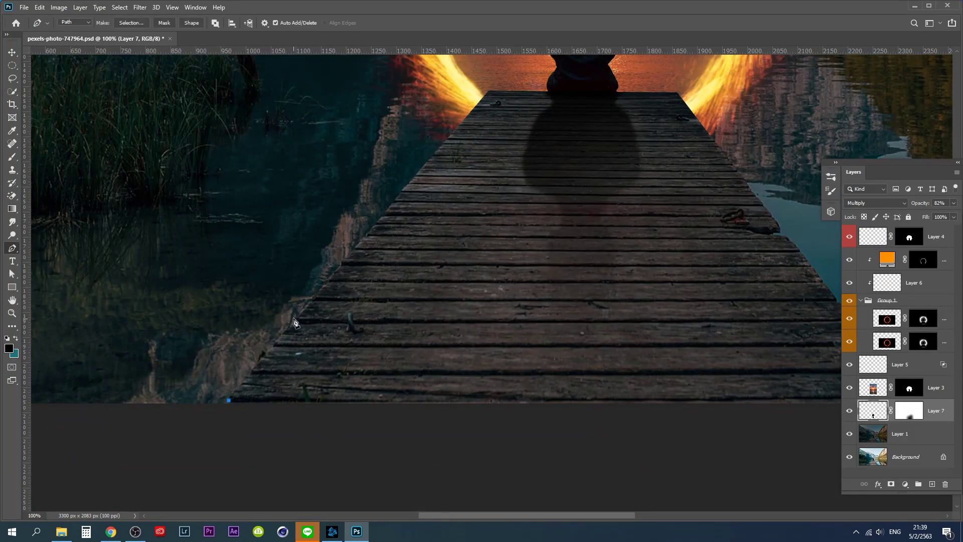
Start a pen path with a point on the pier's edge
{"action": "left_click", "coordinate": [295, 322]}
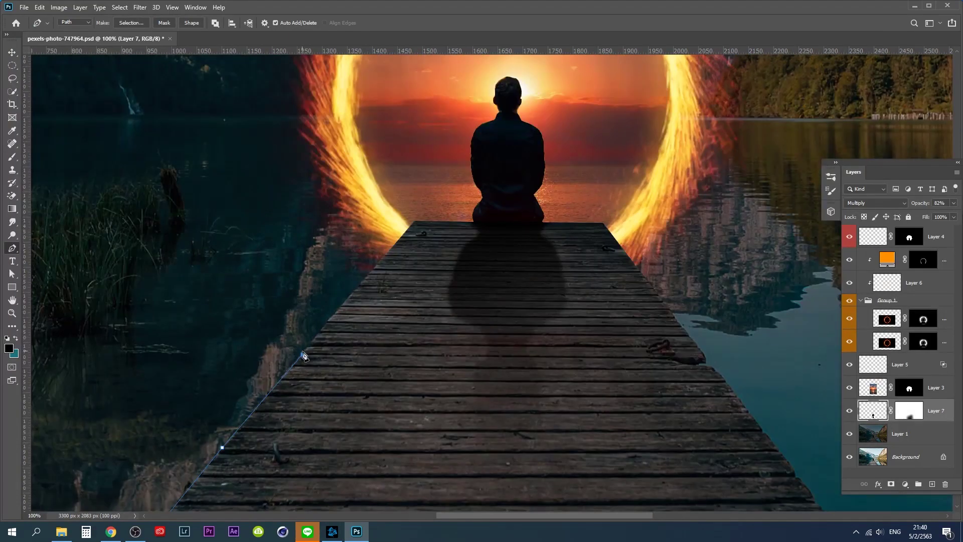
{"action": "scroll", "coordinate": [325, 331], "scroll_direction": "up", "scroll_amount": 1}
{"action": "scroll", "coordinate": [456, 209], "scroll_direction": "up", "scroll_amount": 1}
Continue the pen outline along the pier's right edge
{"action": "scroll", "coordinate": [494, 224], "scroll_direction": "up", "scroll_amount": 1}
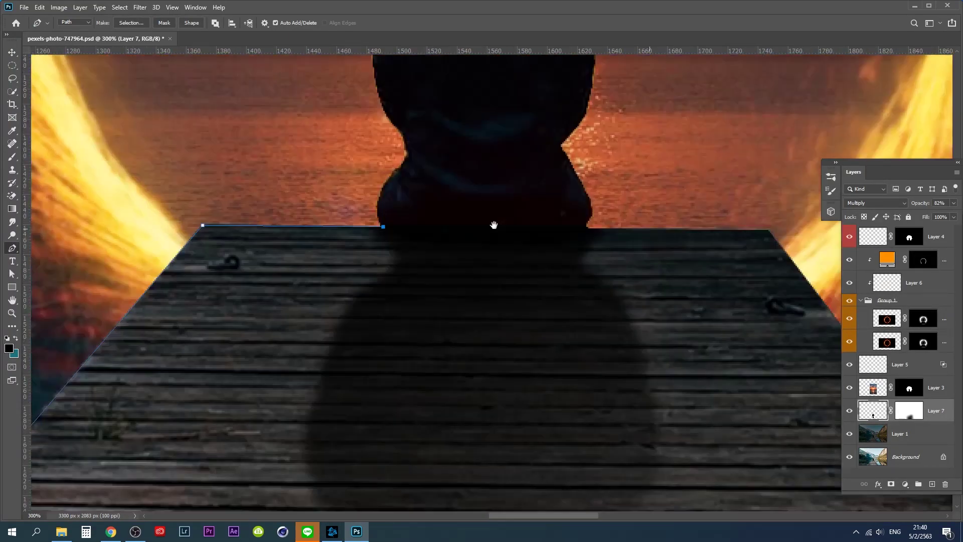
{"action": "scroll", "coordinate": [626, 173], "scroll_direction": "up", "scroll_amount": 2}
{"action": "left_click_drag", "start_coordinate": [625, 173], "coordinate": [610, 165]}
{"action": "left_click", "coordinate": [584, 178]}
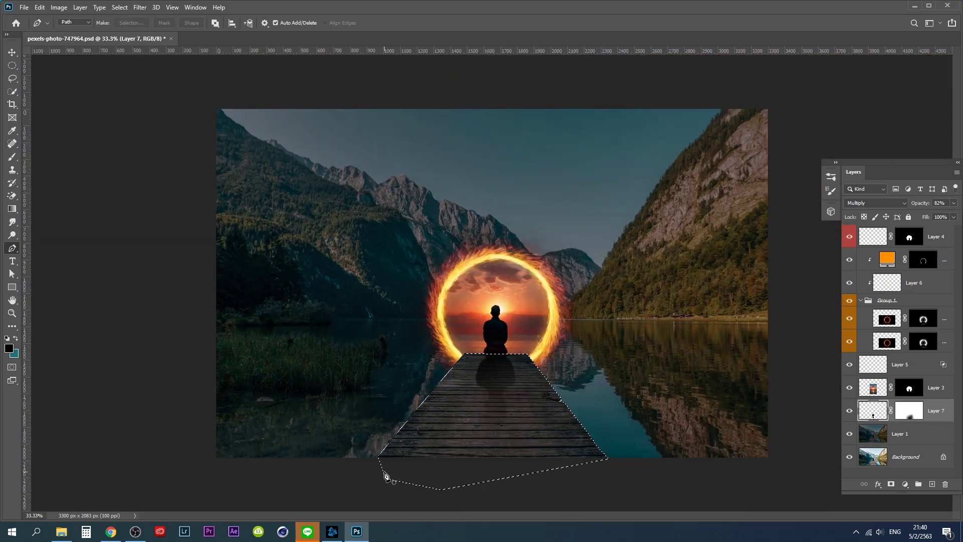
Copy the pier to its own layer and warm its far end with a +1.85 exposure graduated filter
{"action": "left_click", "coordinate": [932, 484]}
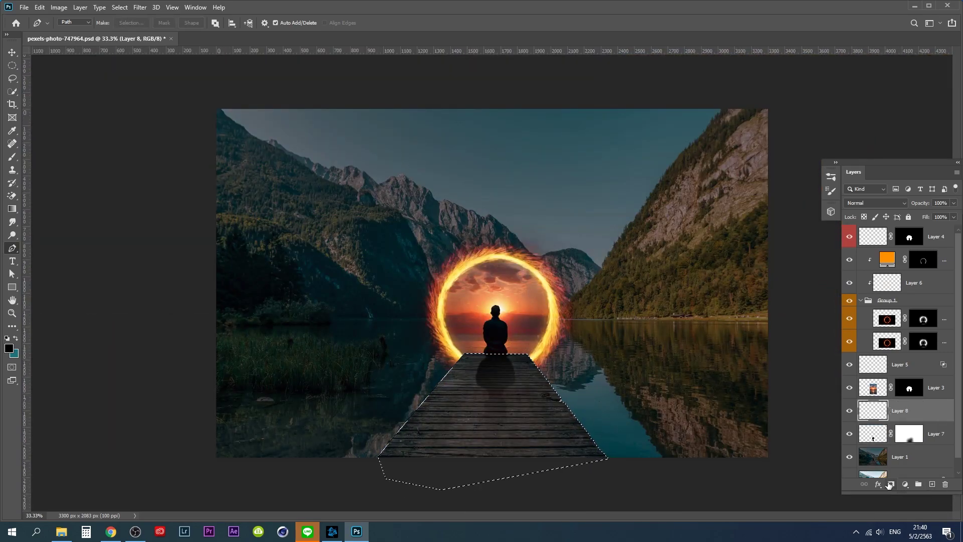
{"action": "left_click", "coordinate": [891, 484]}
{"action": "left_click_drag", "start_coordinate": [900, 410], "coordinate": [928, 264]}
{"action": "left_click", "coordinate": [904, 455]}
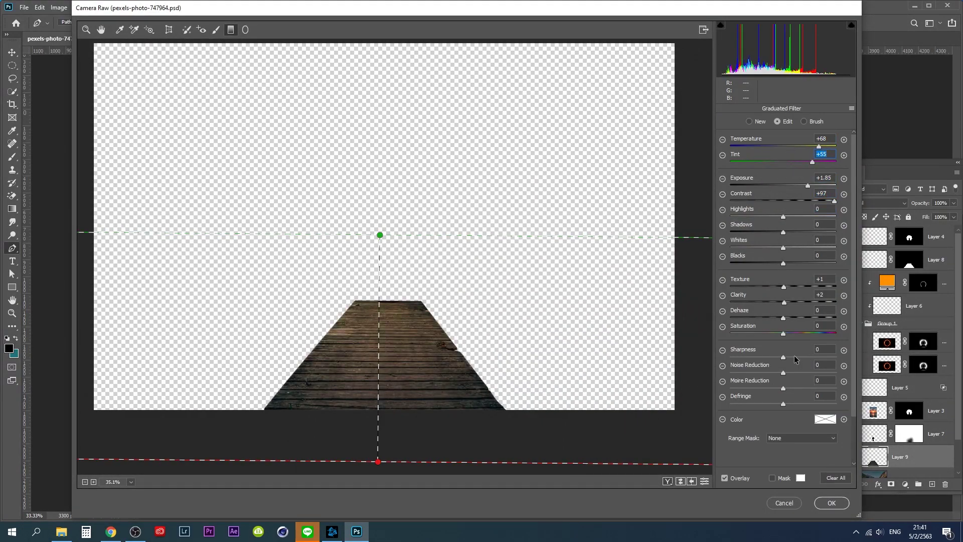
{"action": "left_click", "coordinate": [831, 502]}
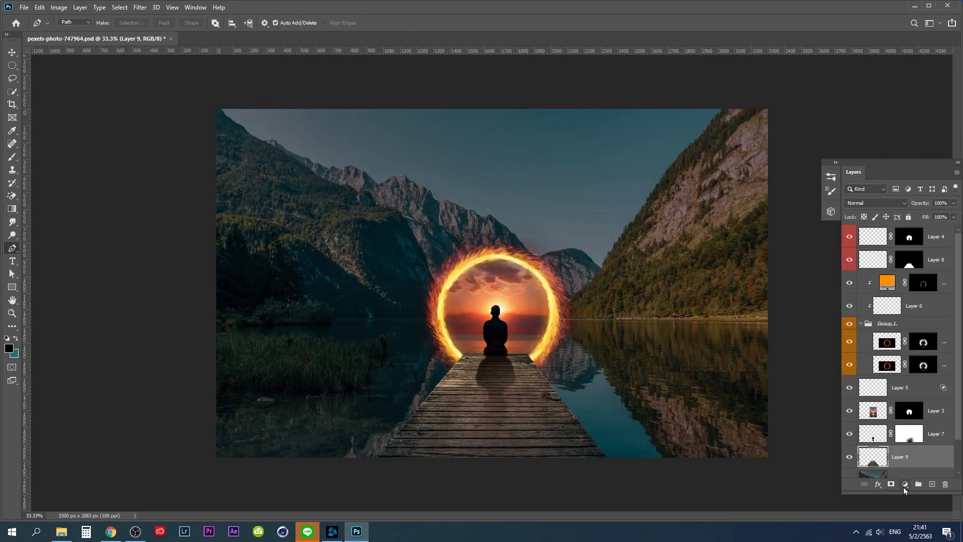
Add a Brightness/Contrast adjustment clipped to the pier, masked off its near end
{"action": "left_click", "coordinate": [905, 484]}
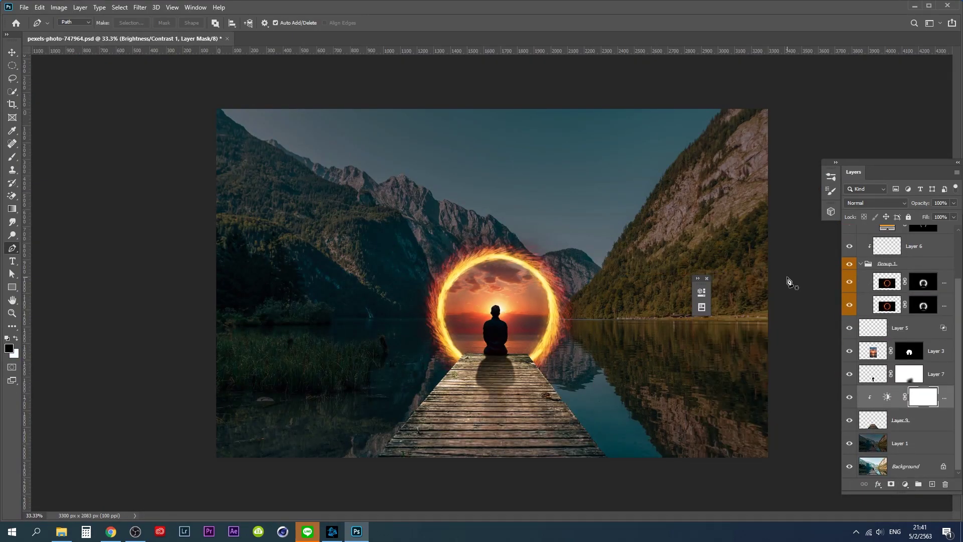
{"action": "left_click_drag", "start_coordinate": [578, 425], "coordinate": [545, 435]}
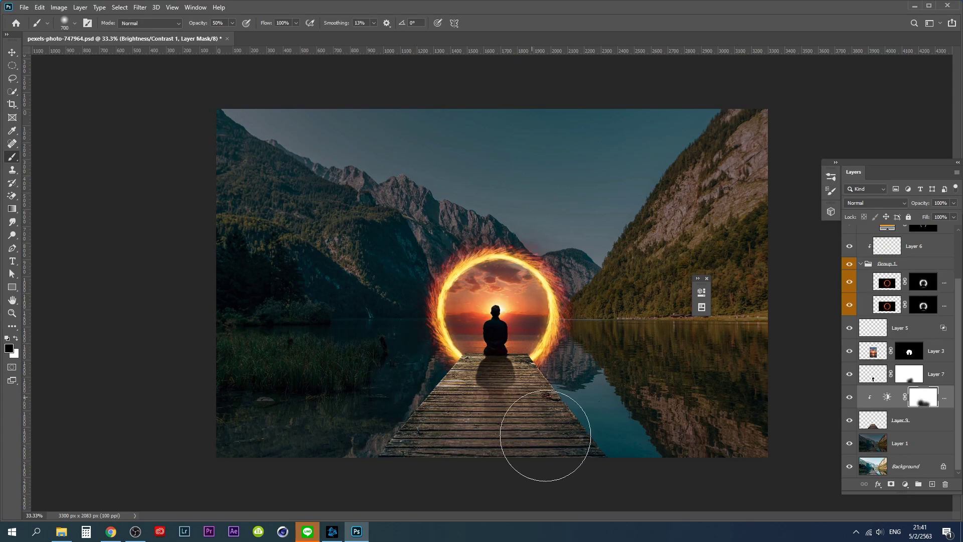
{"action": "key", "text": "ctrl+1"}
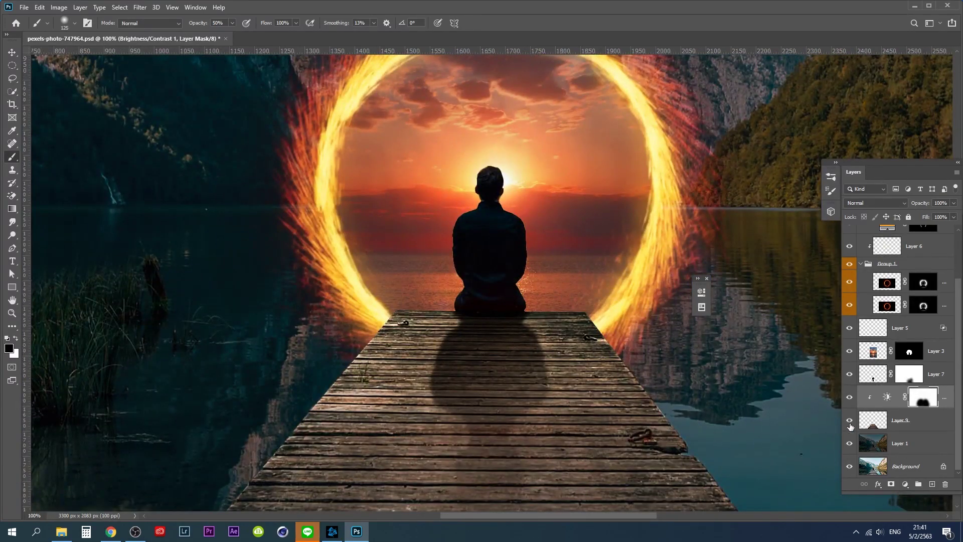
Mask Layer 9 with a 600 px, 40% soft brush, then collapse Group 1
{"action": "left_click", "coordinate": [873, 420]}
{"action": "key", "text": "ctrl+plus"}
{"action": "key", "text": "ctrl+plus"}
{"action": "key", "text": "ctrl+minus"}
{"action": "key", "text": "ctrl+minus"}
{"action": "key", "text": "ctrl+minus"}
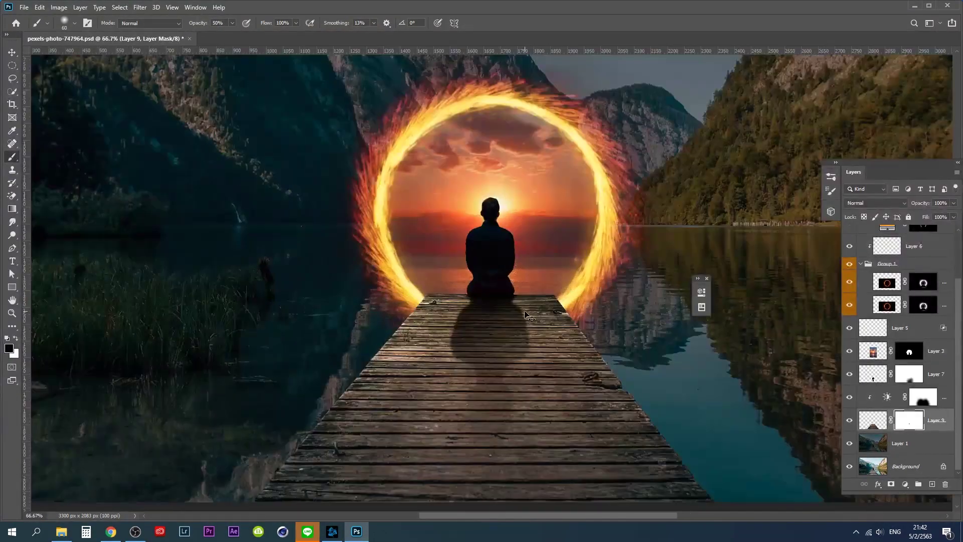
{"action": "key", "text": "4"}
{"action": "key", "text": "bracketright"}
{"action": "key", "text": "bracketright"}
{"action": "key", "text": "bracketright"}
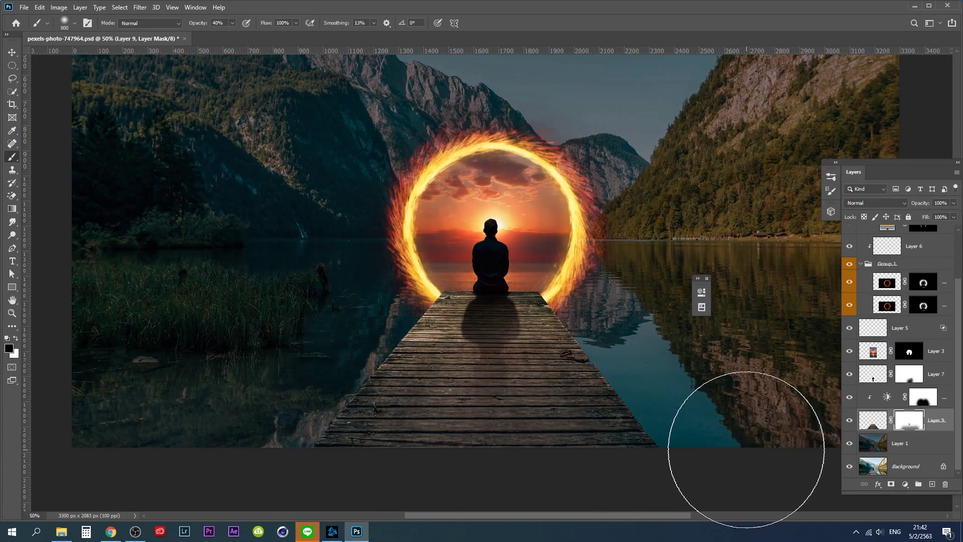
{"action": "key", "text": "ctrl+minus"}
{"action": "key", "text": "ctrl+minus"}
{"action": "key", "text": "ctrl+minus"}
{"action": "key", "text": "ctrl+plus"}
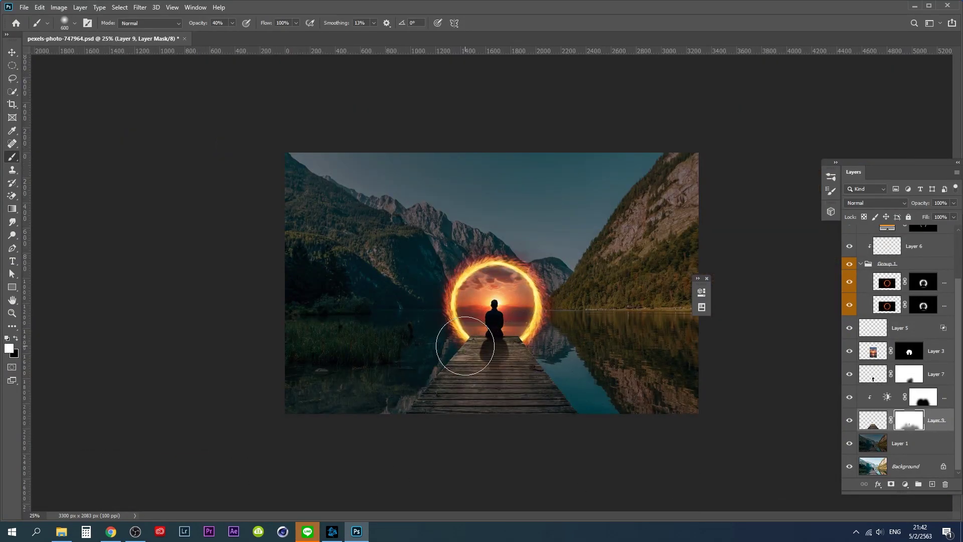
{"action": "key", "text": "ctrl+plus"}
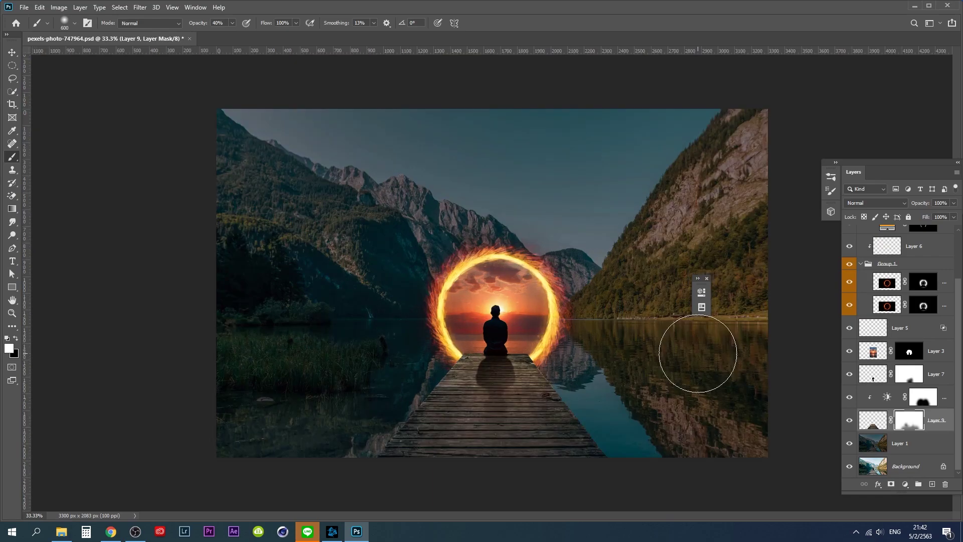
{"action": "left_click", "coordinate": [860, 263]}
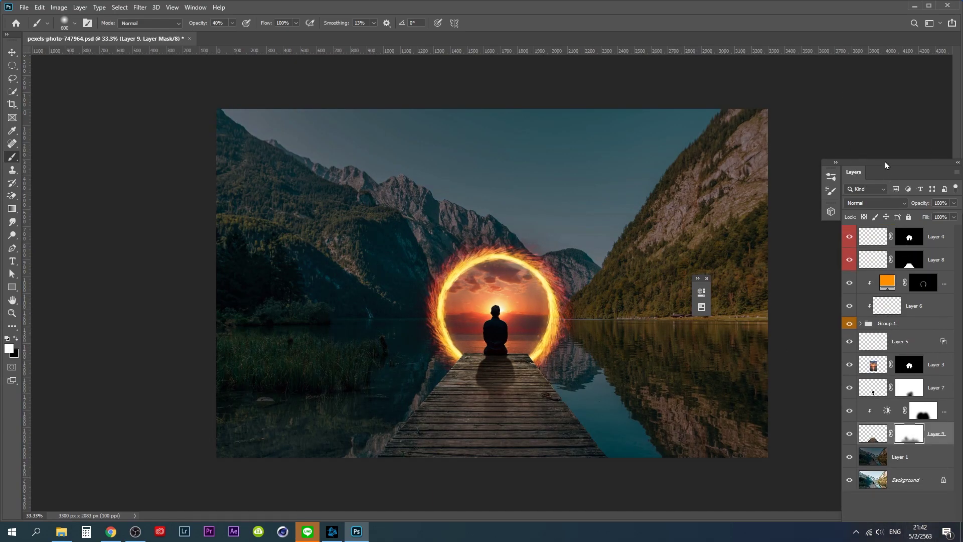
{"action": "left_click_drag", "start_coordinate": [885, 165], "coordinate": [875, 88]}
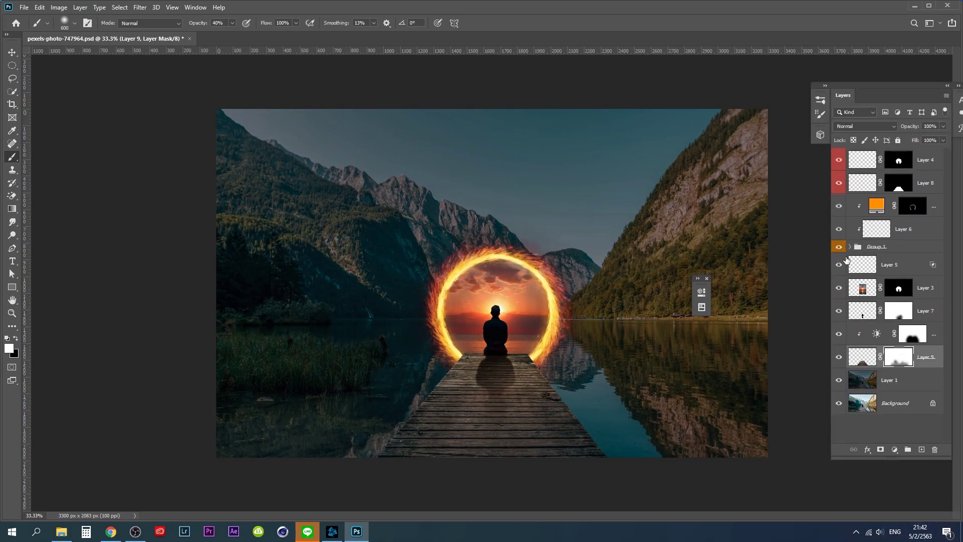
Create a new layer above Color Fill 1 and set the foreground colour to #ff7200
{"action": "left_click", "coordinate": [838, 246]}
{"action": "left_click", "coordinate": [875, 205]}
{"action": "key", "text": "ctrl+plus"}
{"action": "key", "text": "ctrl+plus"}
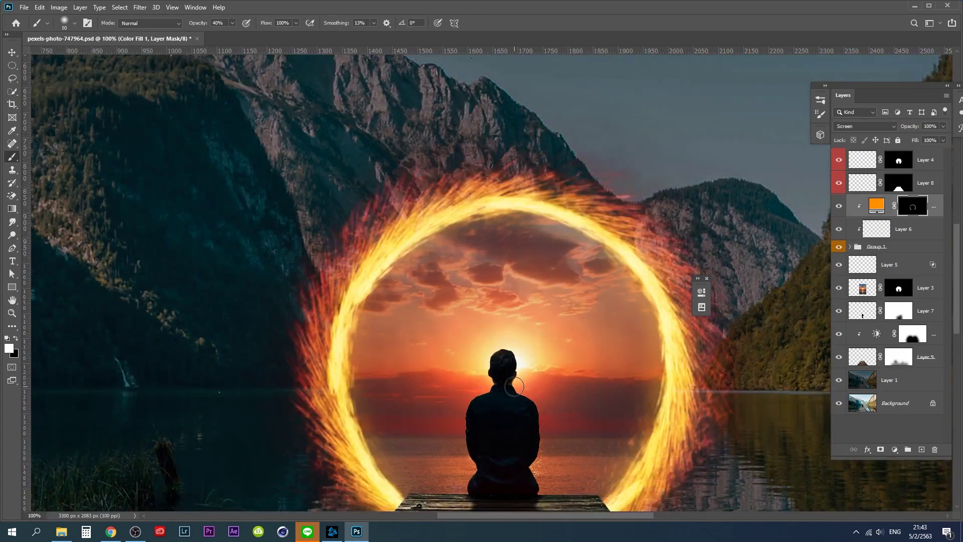
{"action": "key", "text": "ctrl+shift+alt+n"}
{"action": "type", "text": "i"}
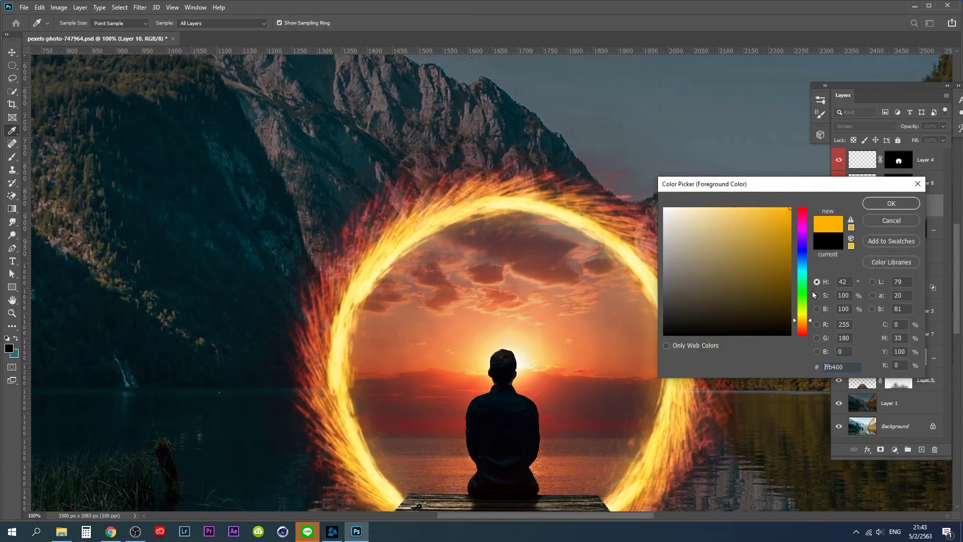
{"action": "type", "text": "ff7200"}
{"action": "key", "text": "Return"}
{"action": "key", "text": "g"}
{"action": "key", "text": "b"}
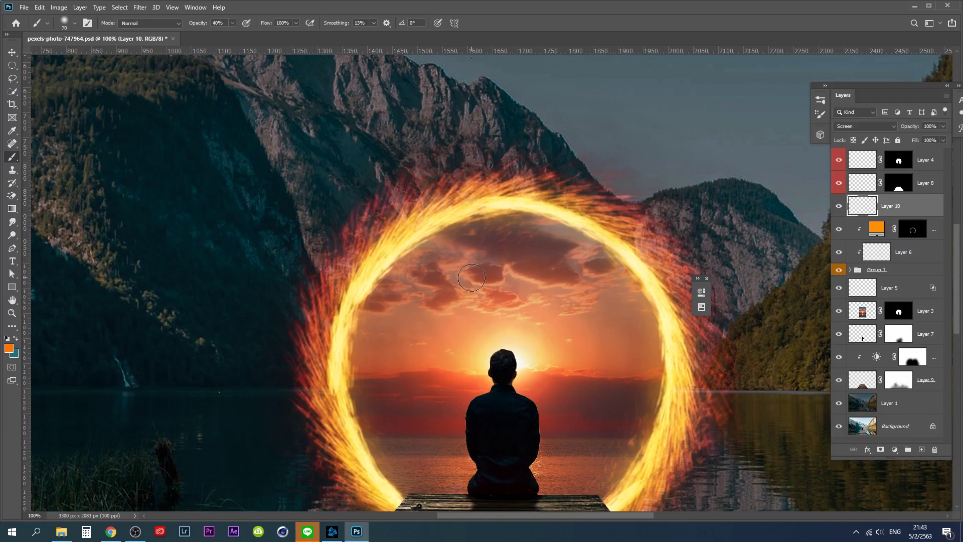
Paint a large soft orange glow around the seated man, easing to 10% strength
{"action": "key", "text": "bracketright"}
{"action": "key", "text": "bracketright"}
{"action": "key", "text": "bracketright"}
{"action": "left_click", "coordinate": [527, 371]}
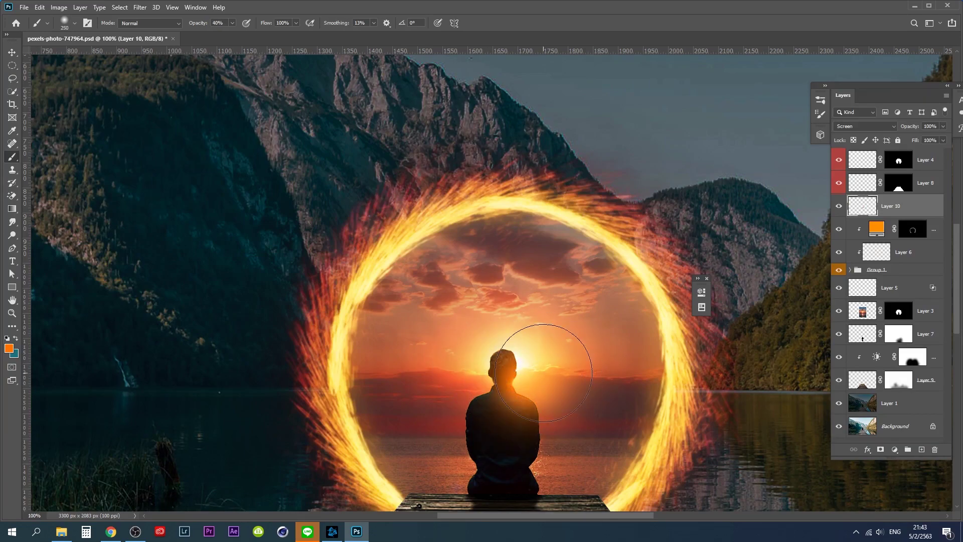
{"action": "key", "text": "bracketright"}
{"action": "key", "text": "bracketright"}
{"action": "key", "text": "bracketright"}
{"action": "left_click", "coordinate": [550, 381]}
{"action": "scroll", "coordinate": [549, 381], "scroll_direction": "down", "scroll_amount": 7}
{"action": "scroll", "coordinate": [576, 357], "scroll_direction": "up", "scroll_amount": 3}
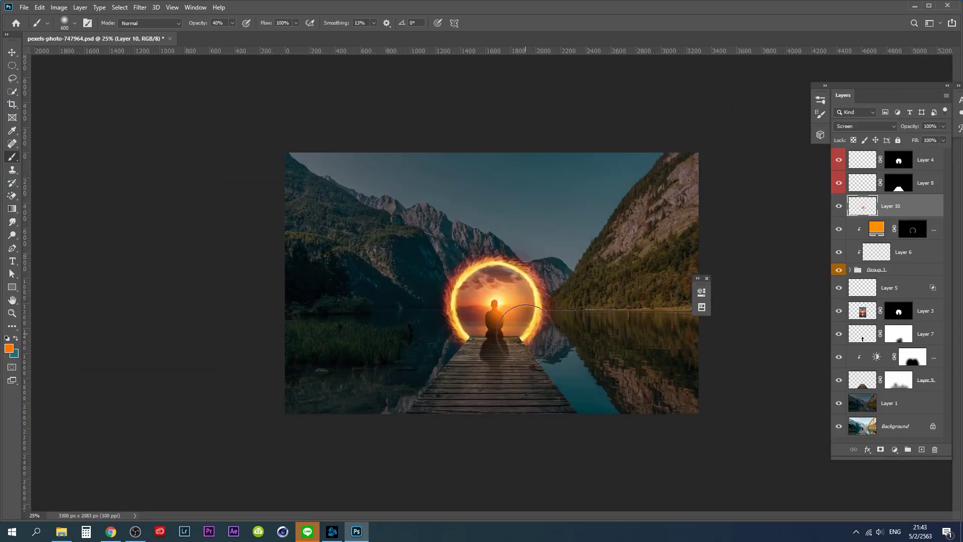
{"action": "key", "text": "1"}
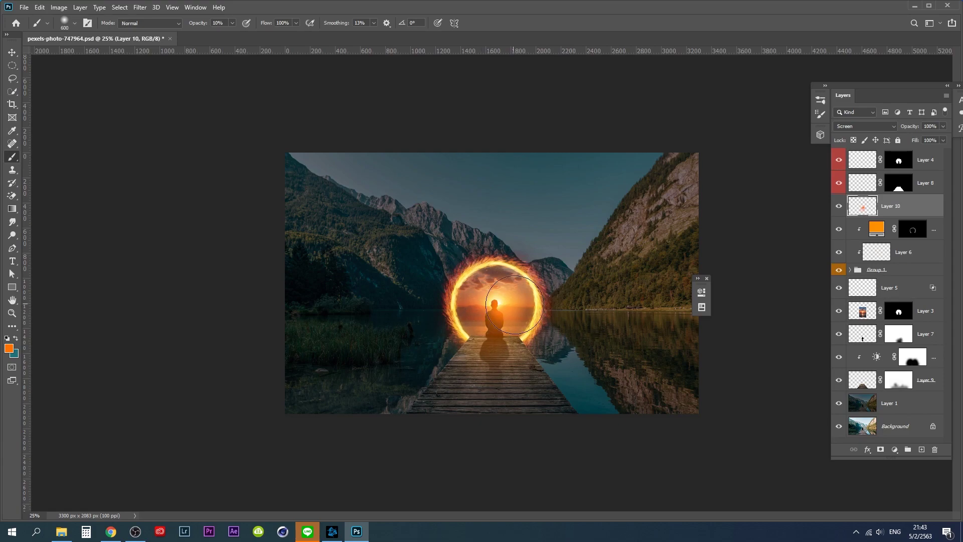
{"action": "scroll", "coordinate": [514, 304], "scroll_direction": "up", "scroll_amount": 3}
{"action": "scroll", "coordinate": [498, 384], "scroll_direction": "down", "scroll_amount": 4}
Add a Brightness/Contrast adjustment at −138 brightness, clipped to the layer below
{"action": "scroll", "coordinate": [793, 373], "scroll_direction": "up", "scroll_amount": 2}
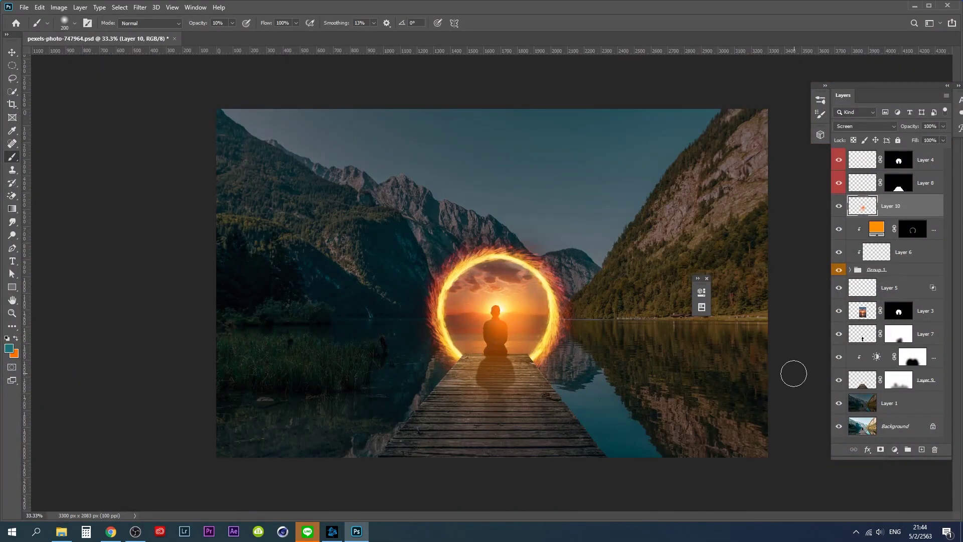
{"action": "left_click", "coordinate": [932, 357]}
{"action": "left_click", "coordinate": [894, 449]}
{"action": "left_click", "coordinate": [882, 306]}
{"action": "left_click_drag", "start_coordinate": [647, 351], "coordinate": [609, 351]}
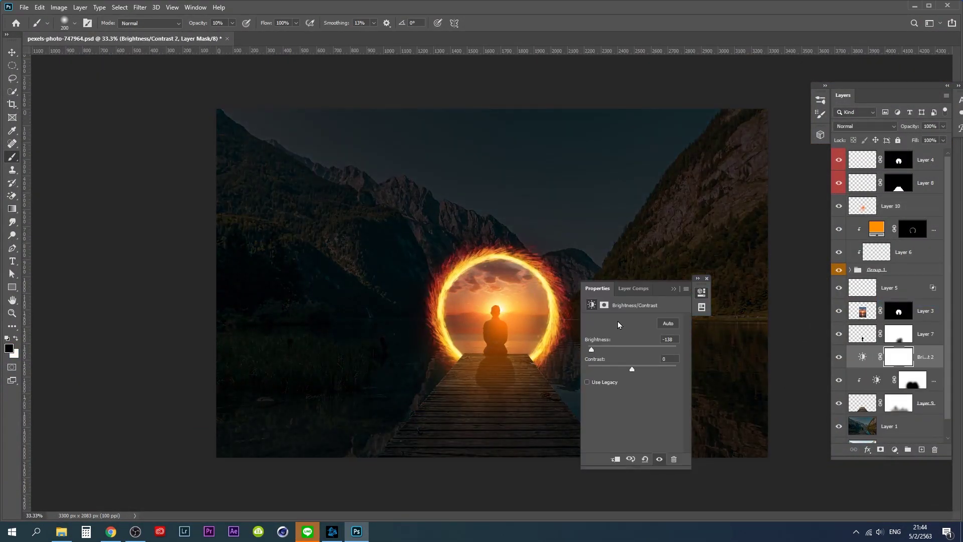
{"action": "key", "text": "ctrl+alt+g"}
Paint the darkening out of the mask at the portal centre with a 100% brush
{"action": "key", "text": "0"}
{"action": "key", "text": "bracketleft"}
{"action": "key", "text": "bracketleft"}
{"action": "key", "text": "bracketleft"}
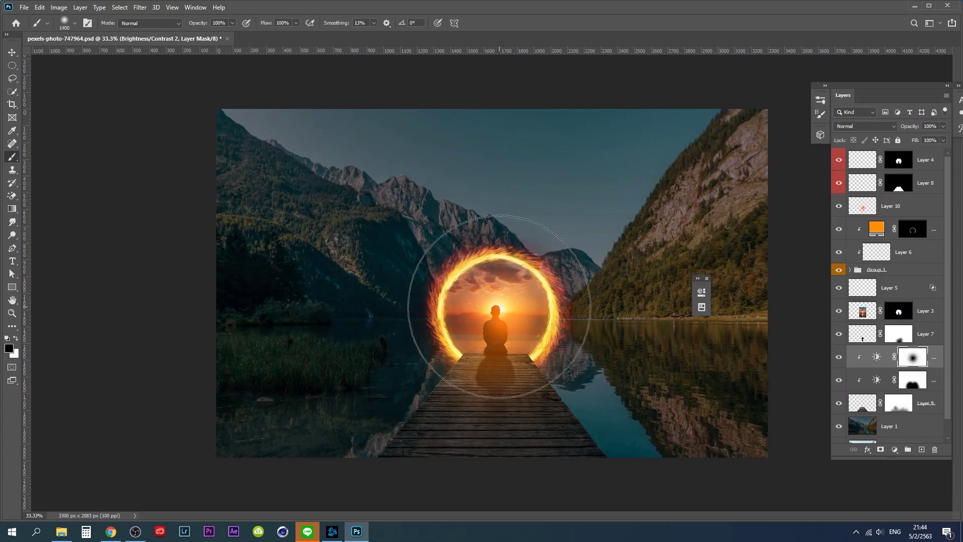
{"action": "left_click", "coordinate": [531, 327]}
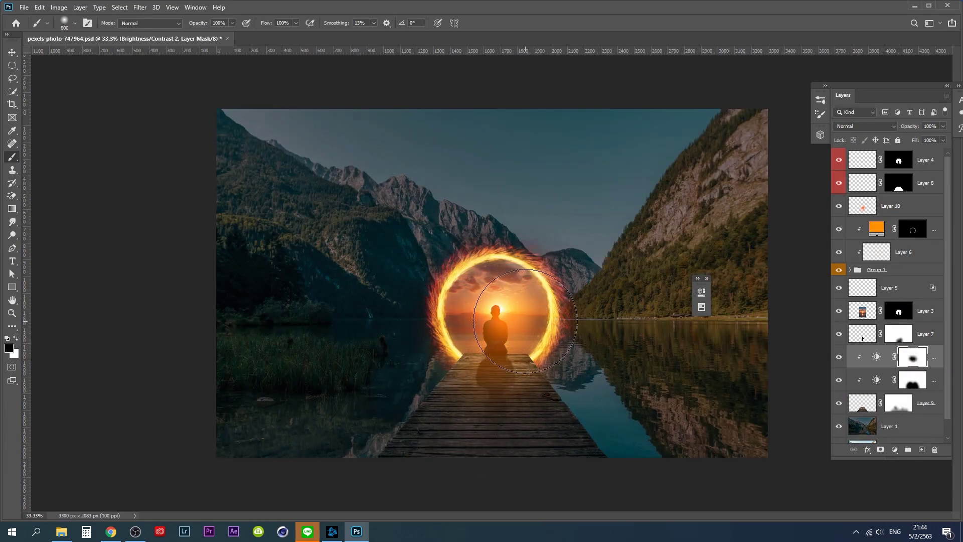
{"action": "key", "text": "bracketleft"}
{"action": "key", "text": "bracketleft"}
{"action": "key", "text": "bracketleft"}
{"action": "key", "text": "ctrl+plus"}
{"action": "key", "text": "ctrl+plus"}
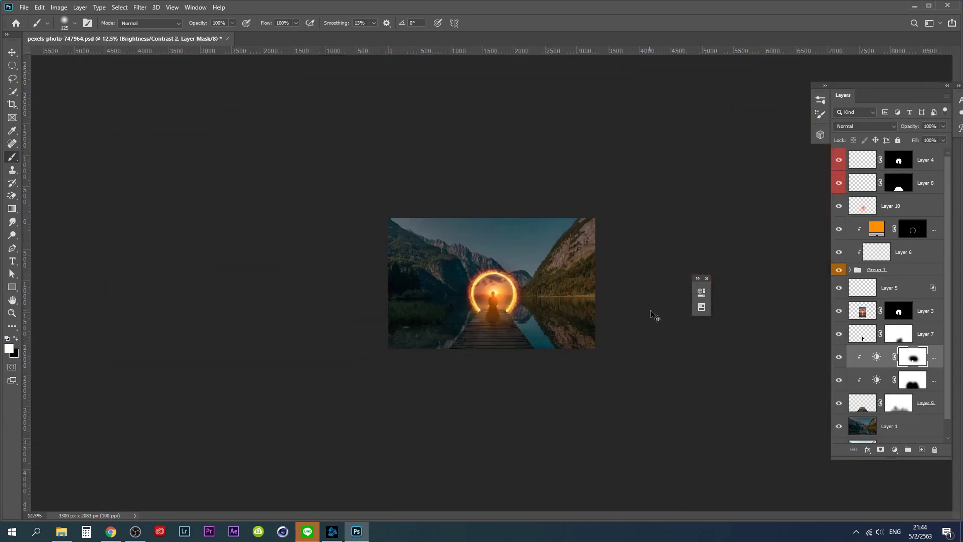
{"action": "scroll", "coordinate": [908, 402], "scroll_direction": "down", "scroll_amount": 1}
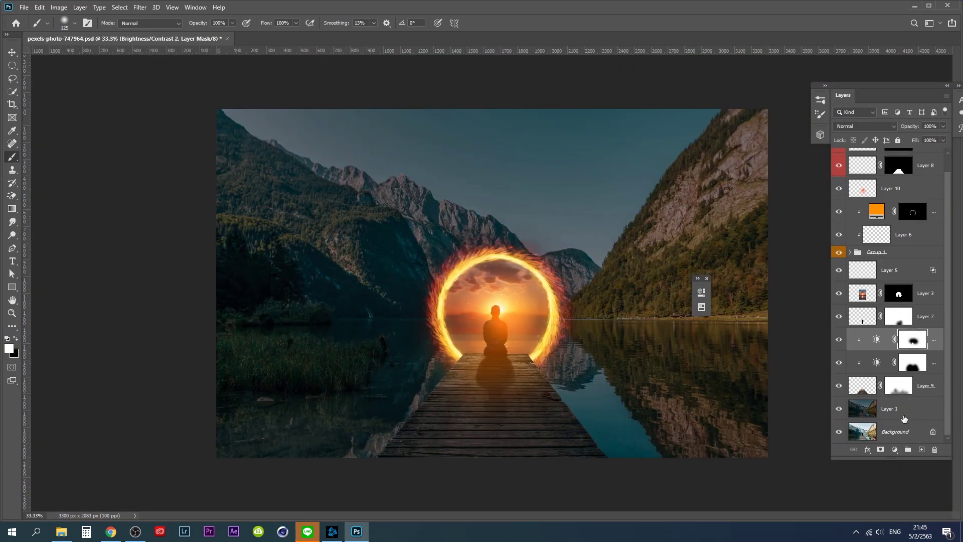
Select the Screen-blended glow Layer 10 near the top of the stack
{"action": "left_click", "coordinate": [904, 416]}
{"action": "key", "text": "ctrl+j"}
{"action": "key", "text": "ctrl+shift+a"}
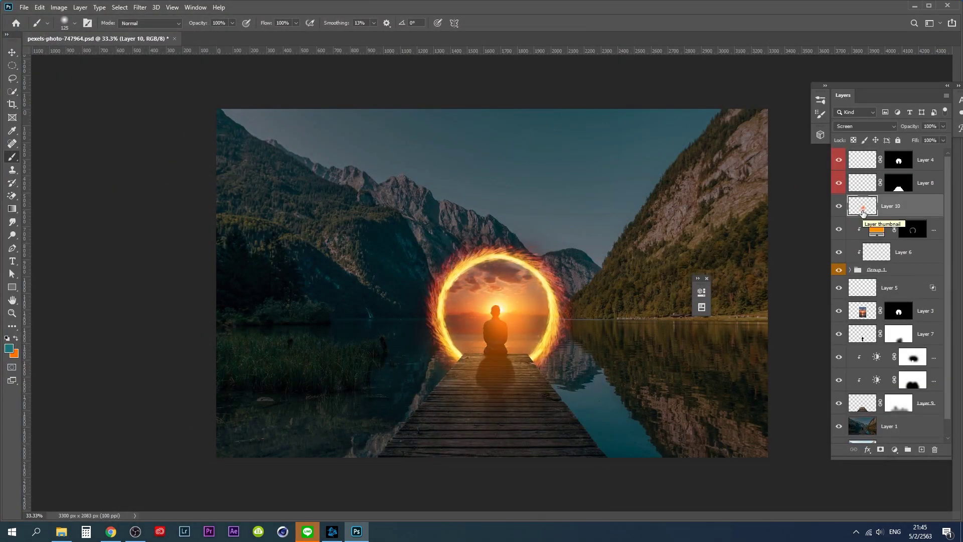
Stamp visible into Layer 11 and darken outside a portal oval to −1.40 exposure
{"action": "key", "text": "ctrl+alt+shift+e"}
{"action": "key", "text": "ctrl+shift+a"}
{"action": "key", "text": "j"}
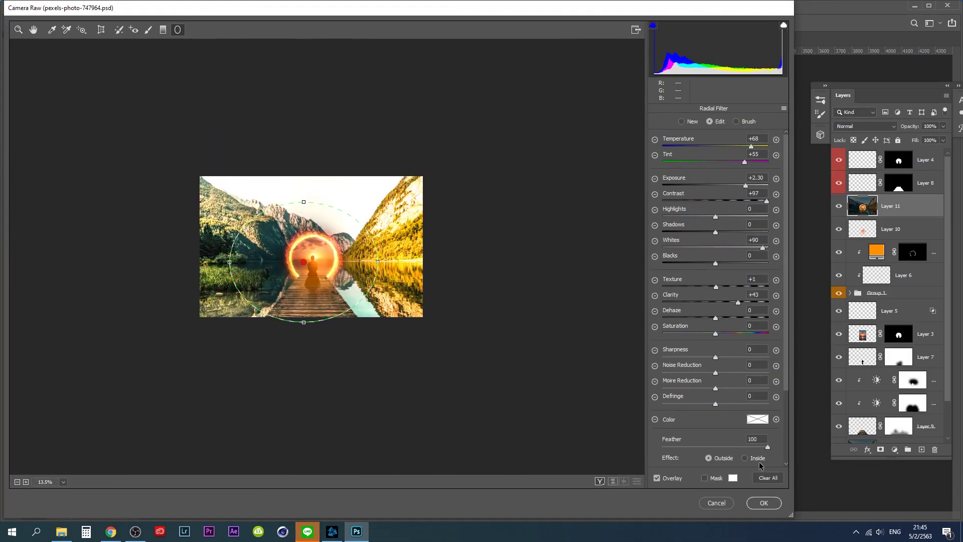
{"action": "left_click", "coordinate": [745, 458]}
{"action": "left_click", "coordinate": [715, 147]}
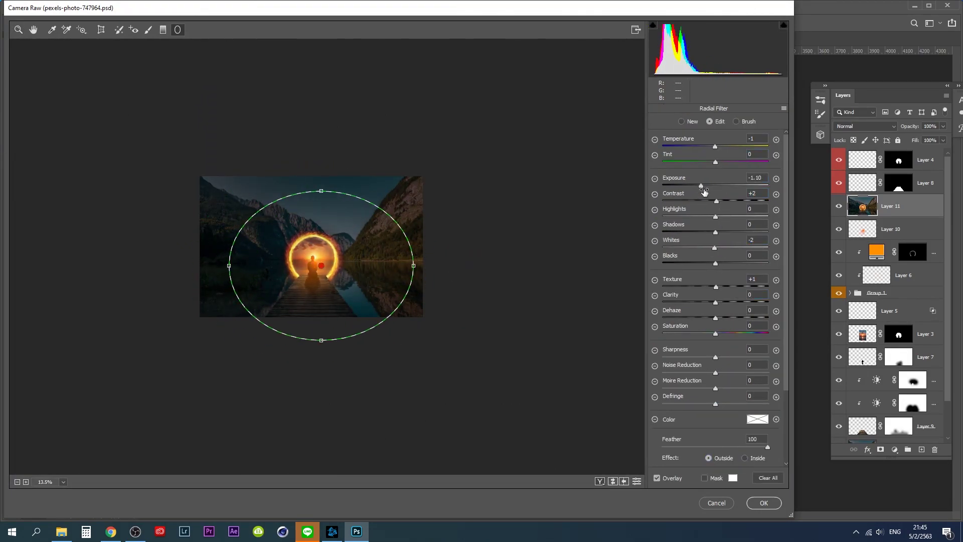
{"action": "left_click_drag", "start_coordinate": [390, 275], "coordinate": [361, 248]}
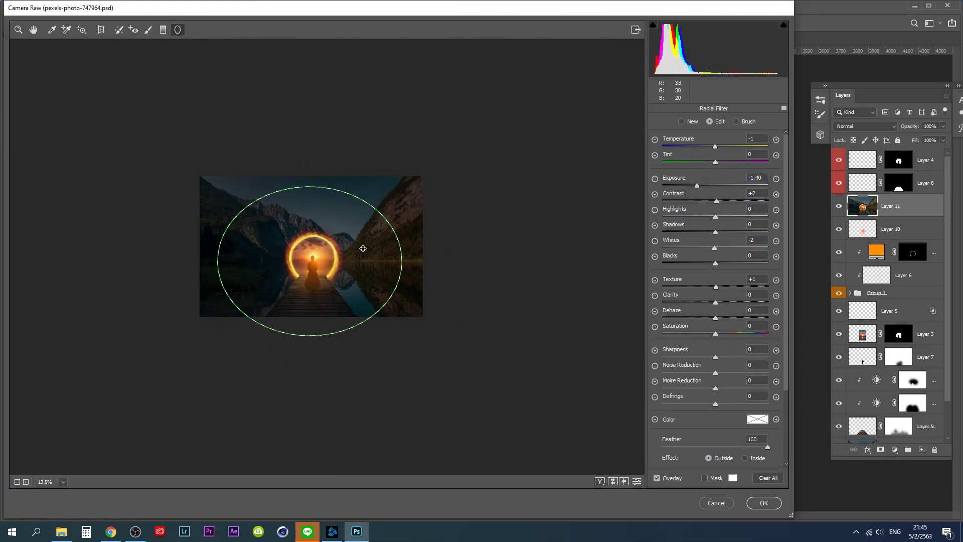
{"action": "left_click", "coordinate": [763, 502]}
{"action": "key", "text": "ctrl+plus"}
{"action": "key", "text": "ctrl+plus"}
{"action": "key", "text": "ctrl+plus"}
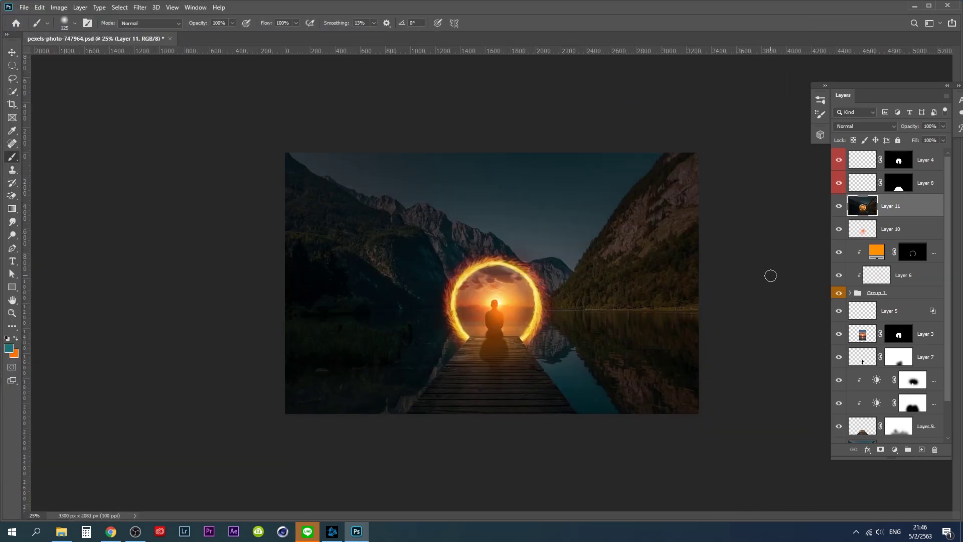
Add a new layer above Layer 1 with orange as the colour and a very wide brush
{"action": "scroll", "coordinate": [873, 365], "scroll_direction": "down", "scroll_amount": 2}
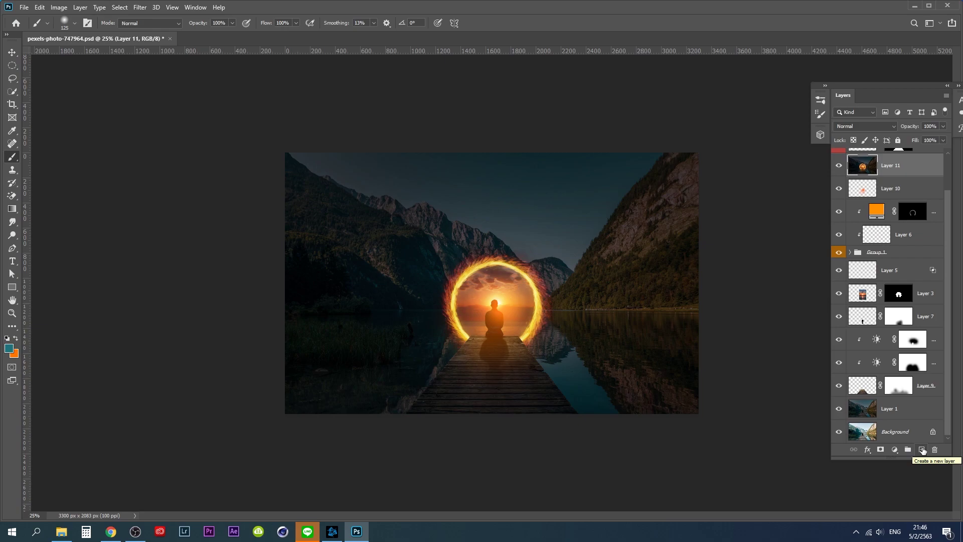
{"action": "scroll", "coordinate": [542, 263], "scroll_direction": "down", "scroll_amount": 4}
{"action": "scroll", "coordinate": [551, 266], "scroll_direction": "up", "scroll_amount": 5}
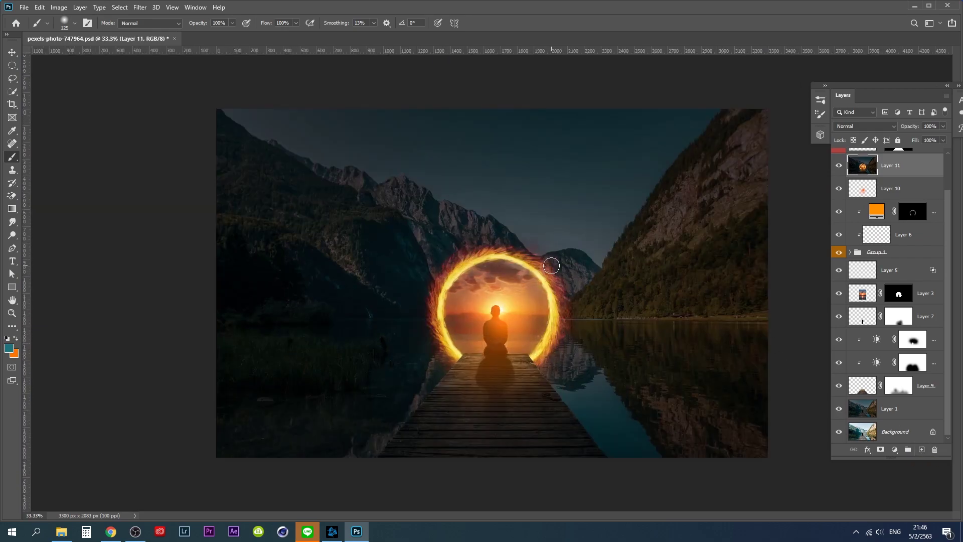
{"action": "left_click", "coordinate": [902, 408]}
{"action": "left_click", "coordinate": [921, 449]}
{"action": "left_click", "coordinate": [865, 126]}
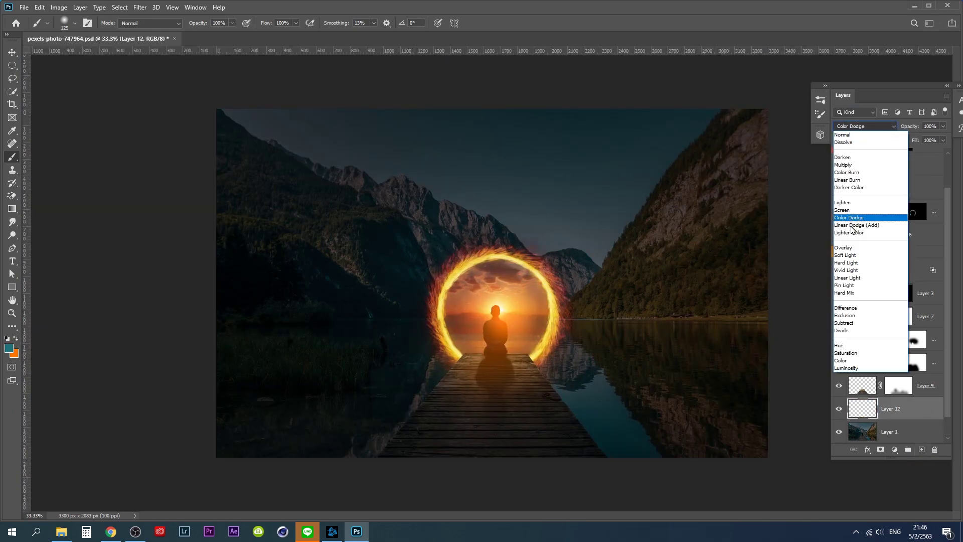
{"action": "left_click", "coordinate": [852, 248]}
{"action": "key", "text": "x"}
{"action": "key", "text": "bracketright"}
{"action": "key", "text": "bracketright"}
{"action": "key", "text": "bracketright"}
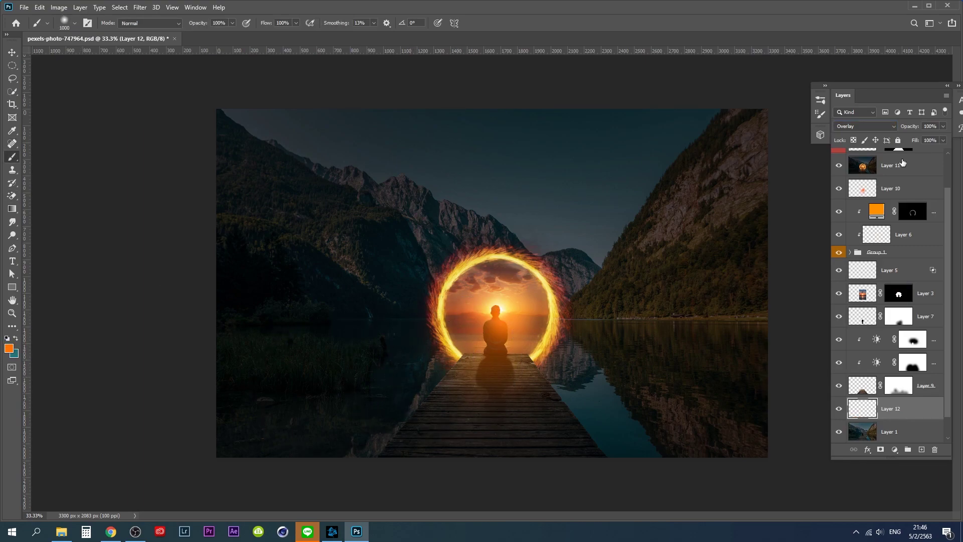
{"action": "key", "text": "alt+bracketleft"}
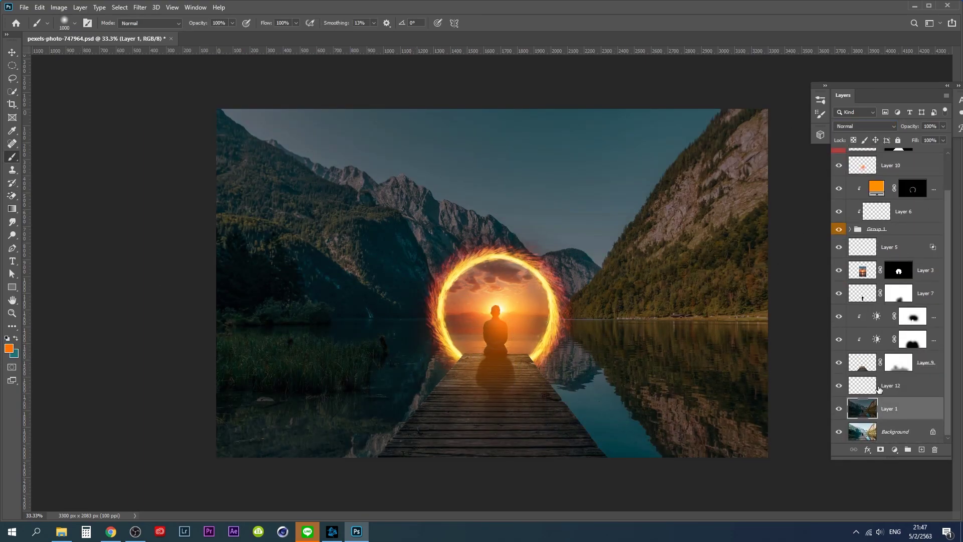
Set Layer 12 to Screen, brush opacity 10%, then stamp visible into a new top layer
{"action": "left_click", "coordinate": [878, 389]}
{"action": "left_click", "coordinate": [864, 126]}
{"action": "left_click", "coordinate": [853, 206]}
{"action": "key", "text": "1"}
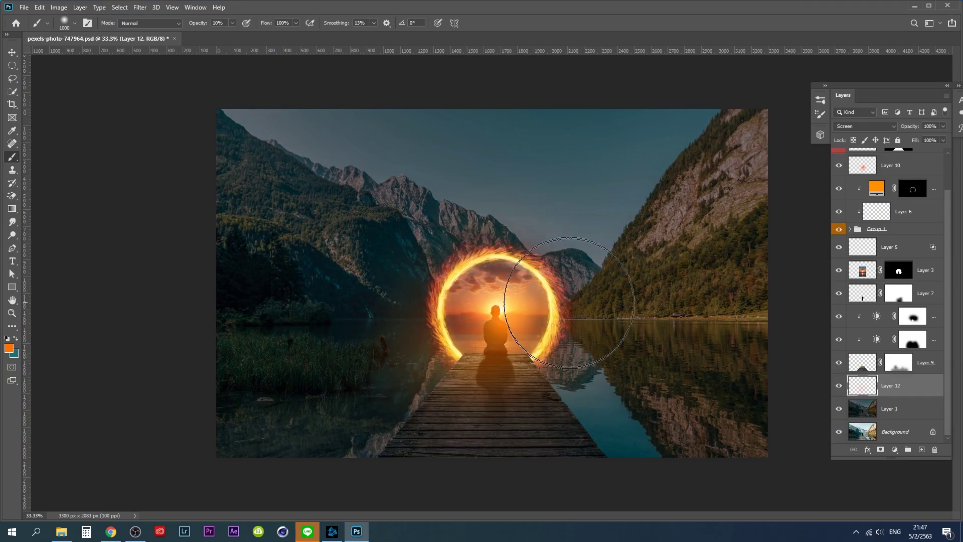
{"action": "key", "text": "ctrl+shift+alt+e"}
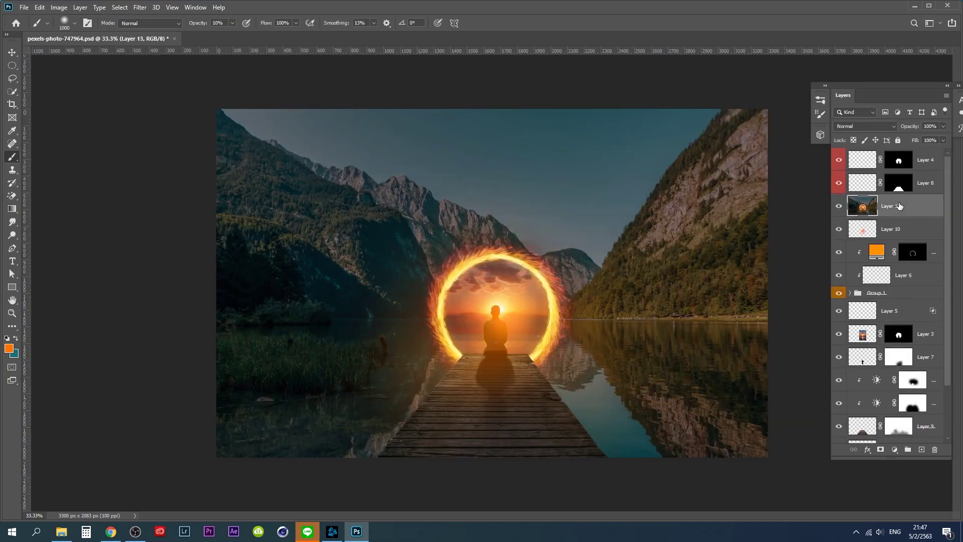
Add a Camera Raw radial filter with −1.50 exposure and lifted shadows outside it
{"action": "key", "text": "ctrl+shift+a"}
{"action": "key", "text": "j"}
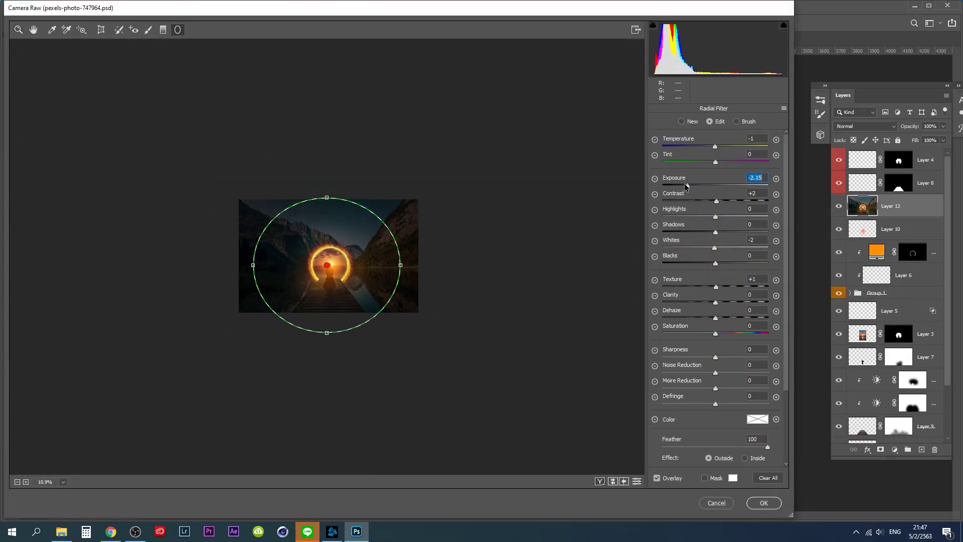
{"action": "left_click_drag", "start_coordinate": [686, 187], "coordinate": [696, 186]}
{"action": "left_click_drag", "start_coordinate": [715, 232], "coordinate": [767, 234]}
{"action": "key", "text": "ctrl+plus"}
{"action": "key", "text": "ctrl+plus"}
{"action": "key", "text": "ctrl+plus"}
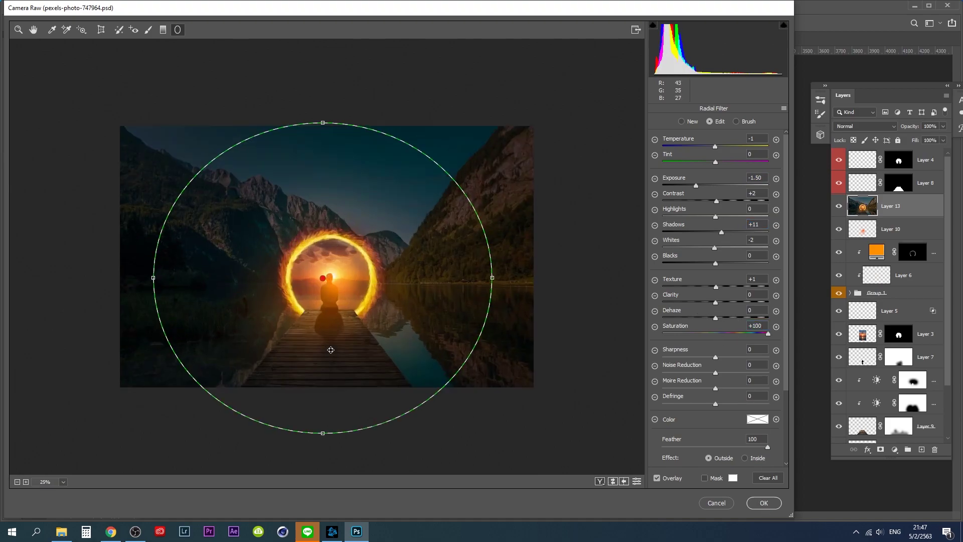
{"action": "key", "text": "z"}
{"action": "left_click", "coordinate": [720, 398]}
Add a vertical graduated filter and shape radial ovals over the pier and portal
{"action": "key", "text": "g"}
{"action": "left_click_drag", "start_coordinate": [369, 113], "coordinate": [369, 242]}
{"action": "key", "text": "j"}
{"action": "left_click_drag", "start_coordinate": [217, 323], "coordinate": [339, 351]}
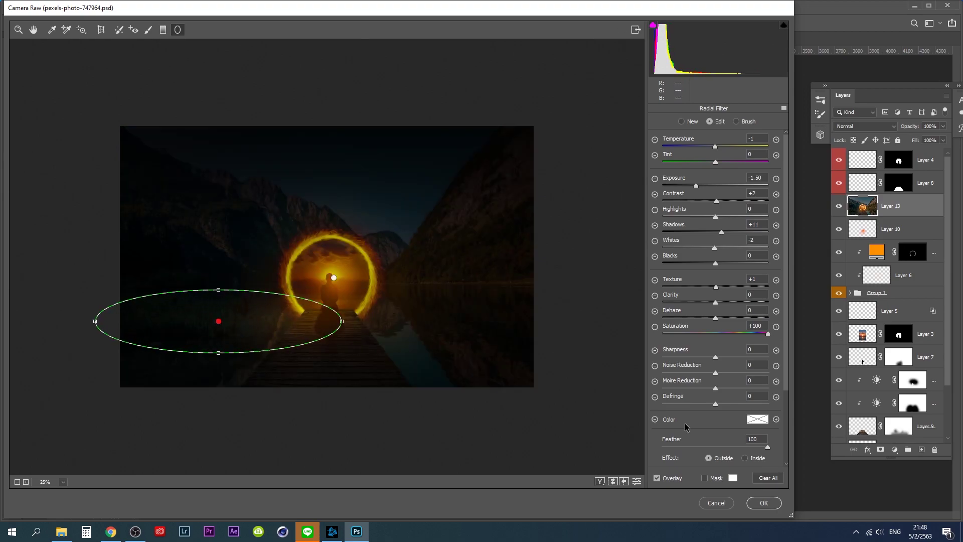
{"action": "left_click_drag", "start_coordinate": [217, 323], "coordinate": [533, 359]}
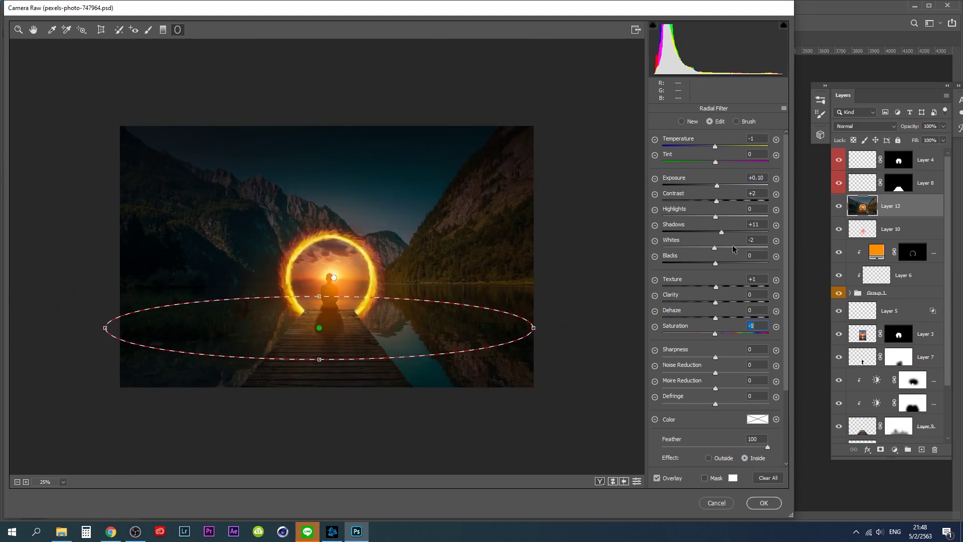
{"action": "left_click_drag", "start_coordinate": [717, 185], "coordinate": [725, 185]}
{"action": "left_click", "coordinate": [333, 277]}
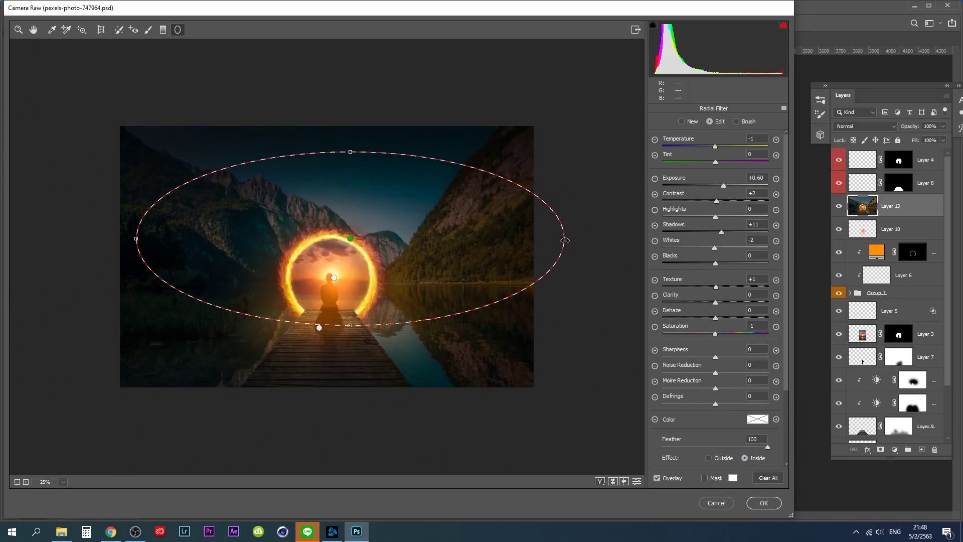
{"action": "mouse_move", "coordinate": [516, 215]}
{"action": "left_mouse_down"}
{"action": "mouse_move", "coordinate": [437, 273]}
{"action": "mouse_move", "coordinate": [396, 271]}
{"action": "left_mouse_up"}
{"action": "left_click_drag", "start_coordinate": [724, 186], "coordinate": [719, 186]}
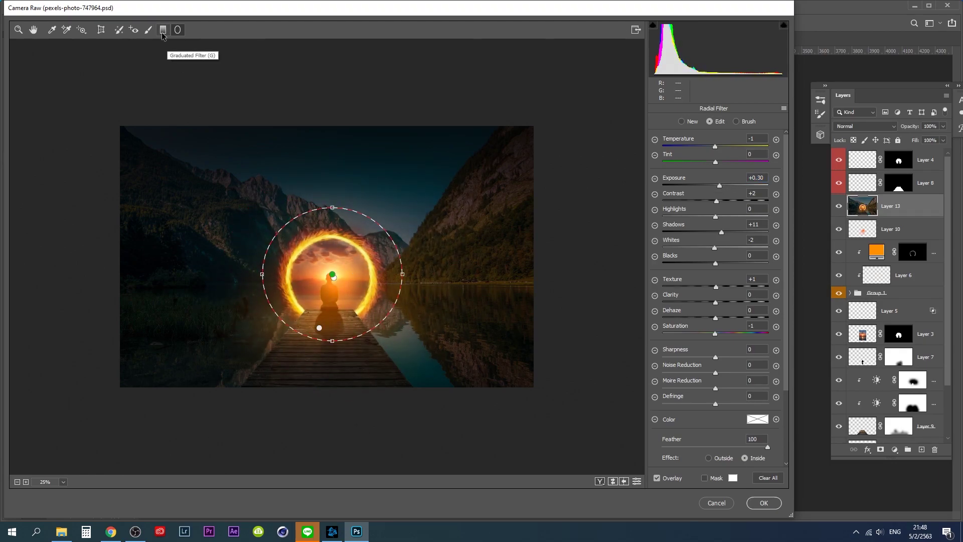
Paint a darkening adjustment-brush stroke on the pier with a larger brush
{"action": "key", "text": "k"}
{"action": "left_click_drag", "start_coordinate": [330, 337], "coordinate": [321, 368]}
{"action": "key", "text": "bracketright"}
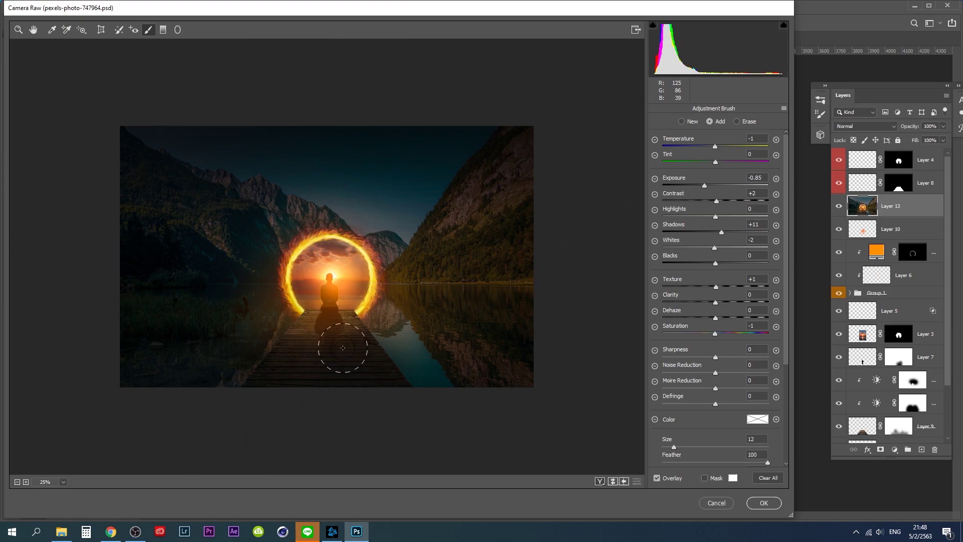
{"action": "key", "text": "bracketright"}
{"action": "key", "text": "bracketright"}
Set HSL hue Oranges −8 and Yellows −37, and apply the Camera Raw edits
{"action": "left_click", "coordinate": [19, 29]}
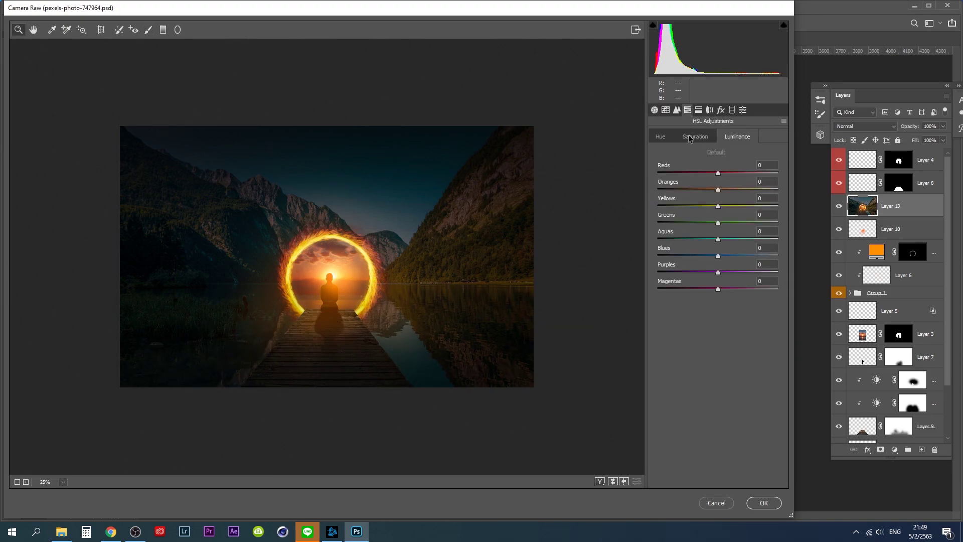
{"action": "mouse_move", "coordinate": [717, 190]}
{"action": "left_mouse_down"}
{"action": "mouse_move", "coordinate": [704, 189]}
{"action": "mouse_move", "coordinate": [695, 205]}
{"action": "left_mouse_up"}
{"action": "scroll", "coordinate": [350, 246], "scroll_direction": "down", "scroll_amount": 2}
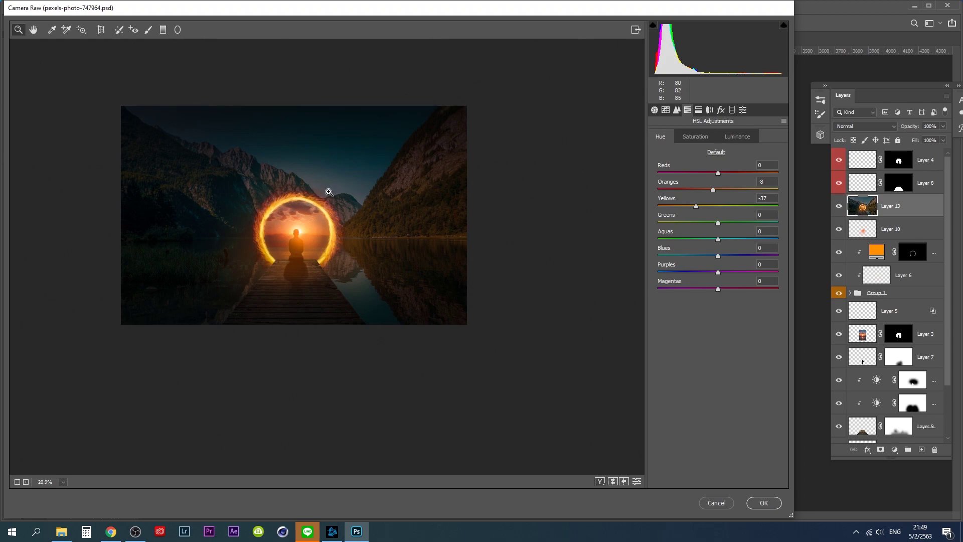
{"action": "left_click", "coordinate": [762, 505]}
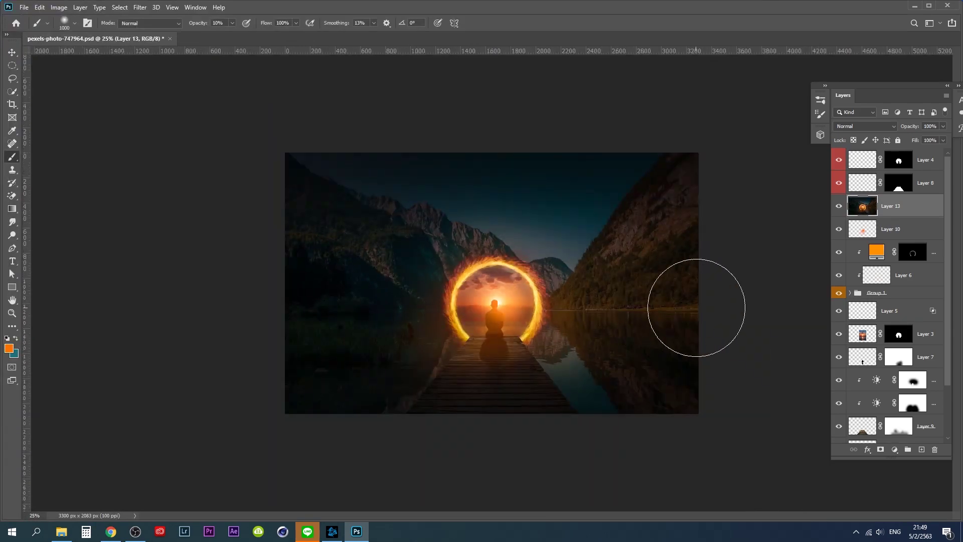
Duplicate Layer 13 and split-tone it with blue shadows, golden highlights, and shifted Blue Primary hue
{"action": "key", "text": "ctrl+j"}
{"action": "key", "text": "ctrl+shift+a"}
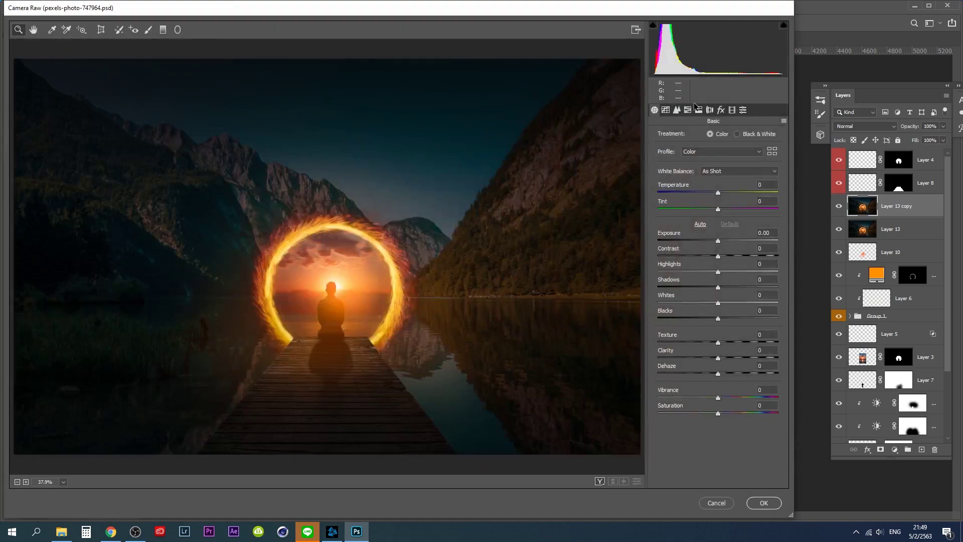
{"action": "left_click", "coordinate": [709, 109]}
{"action": "left_click_drag", "start_coordinate": [658, 244], "coordinate": [687, 244]}
{"action": "left_click_drag", "start_coordinate": [658, 227], "coordinate": [723, 228]}
{"action": "left_click_drag", "start_coordinate": [658, 150], "coordinate": [690, 167]}
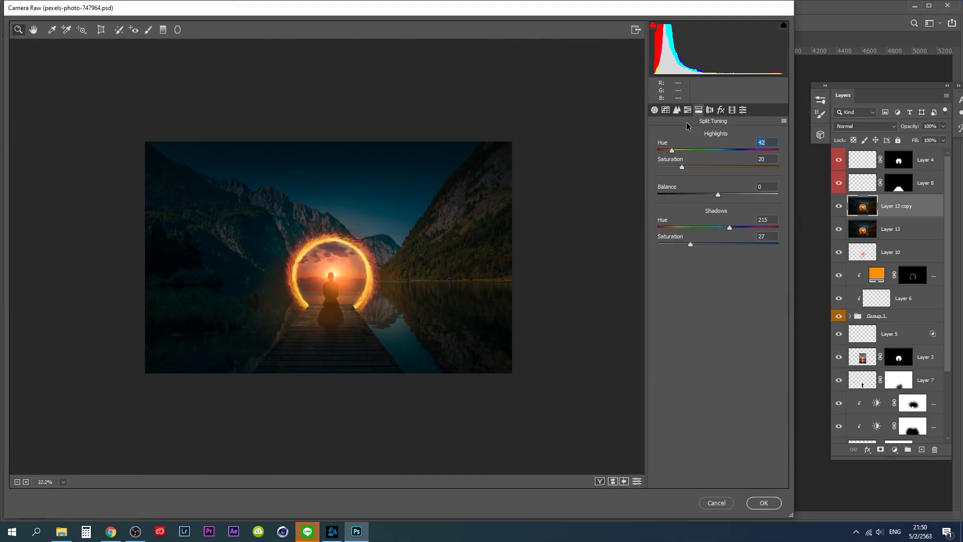
{"action": "left_click", "coordinate": [731, 110]}
{"action": "left_click_drag", "start_coordinate": [718, 299], "coordinate": [741, 299]}
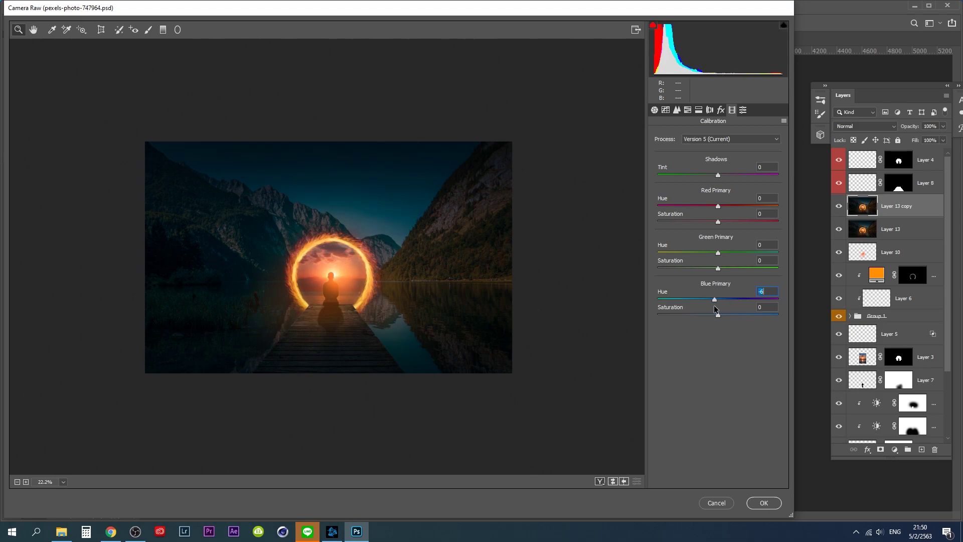
{"action": "key", "text": "Return"}
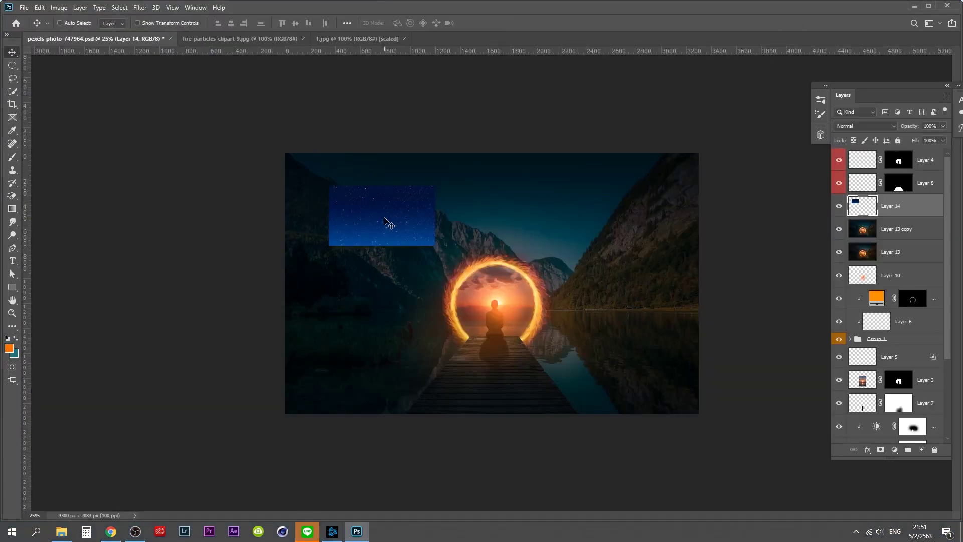
Stretch the star image across the upper sky and set it to Screen blending
{"action": "key", "text": "ctrl+t"}
{"action": "left_click_drag", "start_coordinate": [435, 246], "coordinate": [649, 284]}
{"action": "key", "text": "Return"}
{"action": "left_click", "coordinate": [865, 126]}
{"action": "left_click", "coordinate": [847, 215]}
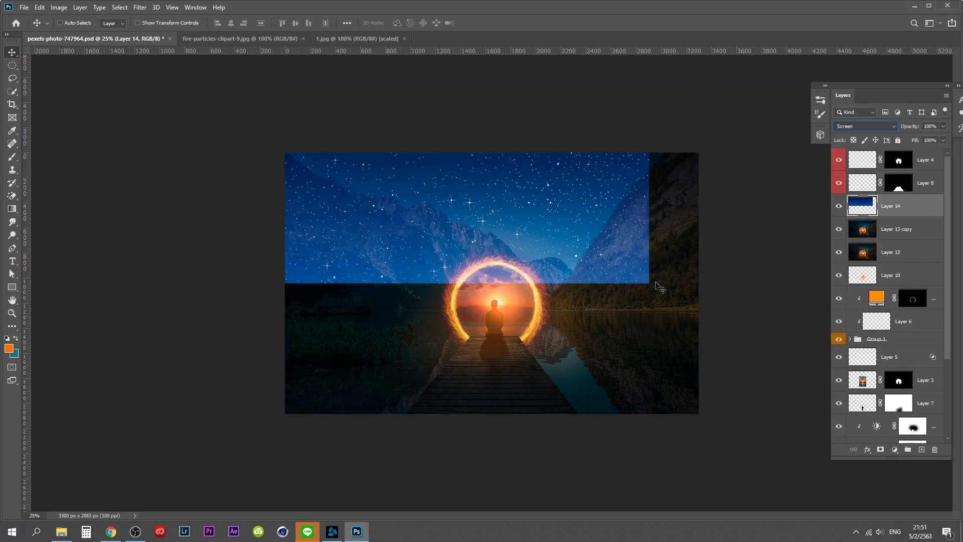
Desaturate and darken the stars in Camera Raw, then add a hide-all layer mask
{"action": "key", "text": "shift+ctrl+a"}
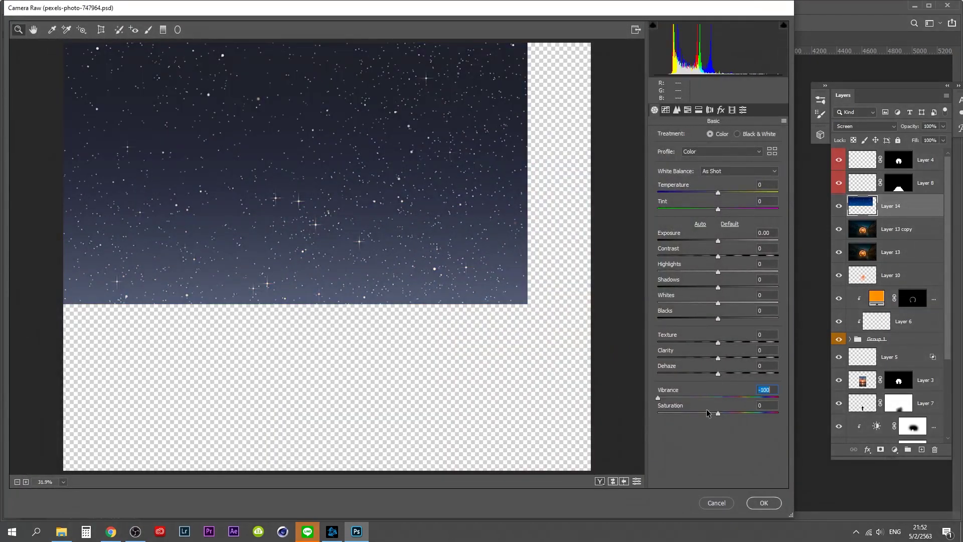
{"action": "mouse_move", "coordinate": [718, 241]}
{"action": "left_mouse_down"}
{"action": "mouse_move", "coordinate": [676, 241]}
{"action": "mouse_move", "coordinate": [689, 241]}
{"action": "left_mouse_up"}
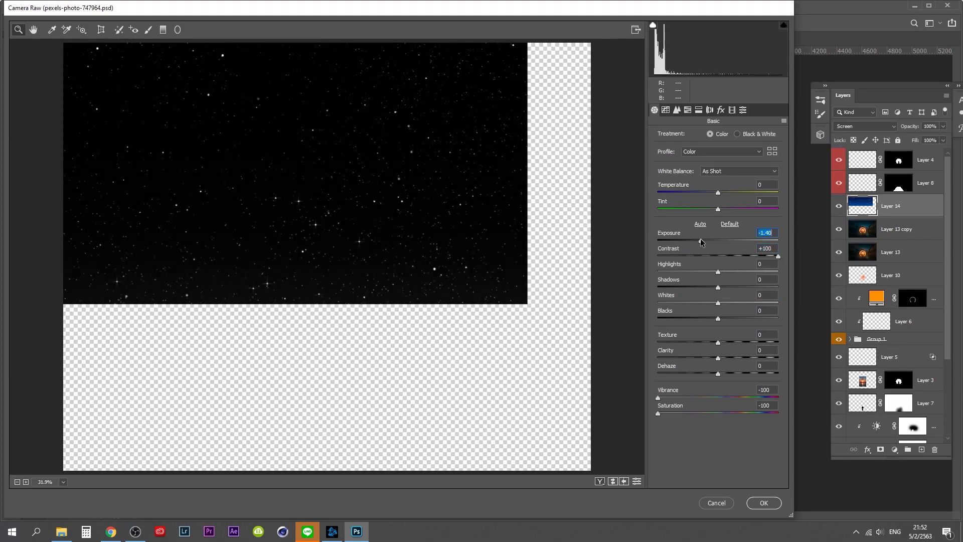
{"action": "key", "text": "Return"}
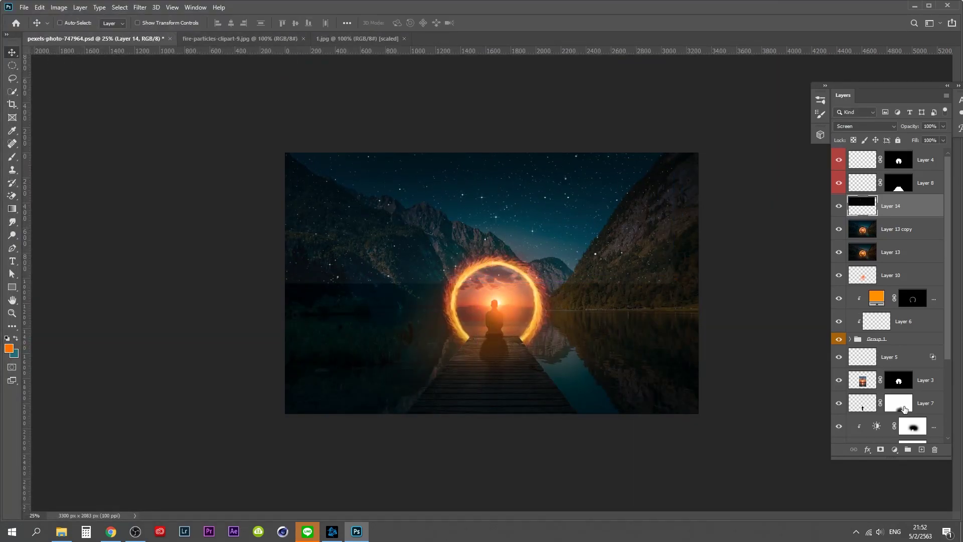
{"action": "left_click", "coordinate": [880, 449], "text": "alt"}
Paint white on Layer 14's mask to reveal brighter stars across the upper sky
{"action": "key", "text": "b"}
{"action": "key", "text": "d"}
{"action": "left_click_drag", "start_coordinate": [534, 210], "coordinate": [633, 108]}
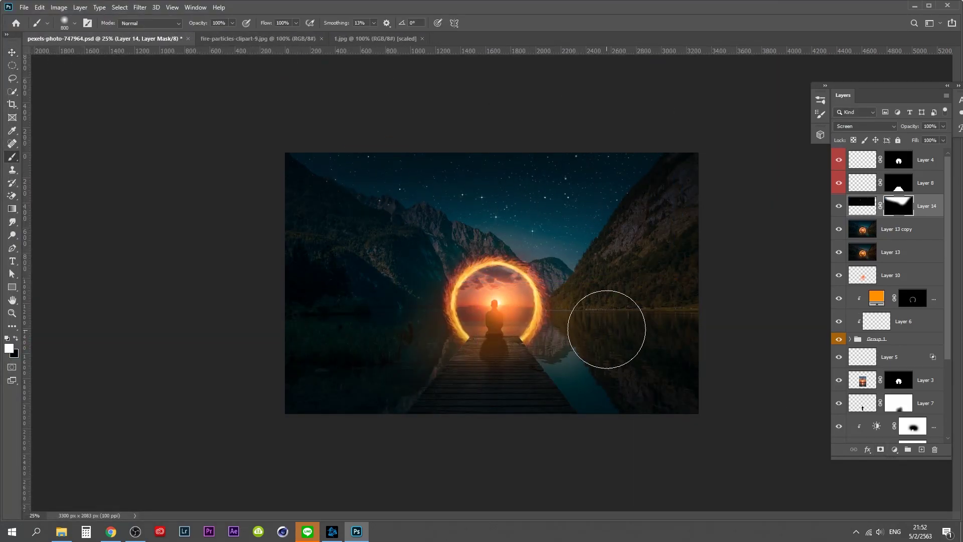
Duplicate the star layer, flip it vertically, and move it down over the lake
{"action": "key", "text": "ctrl+j"}
{"action": "key", "text": "ctrl+t"}
{"action": "right_click", "coordinate": [479, 207]}
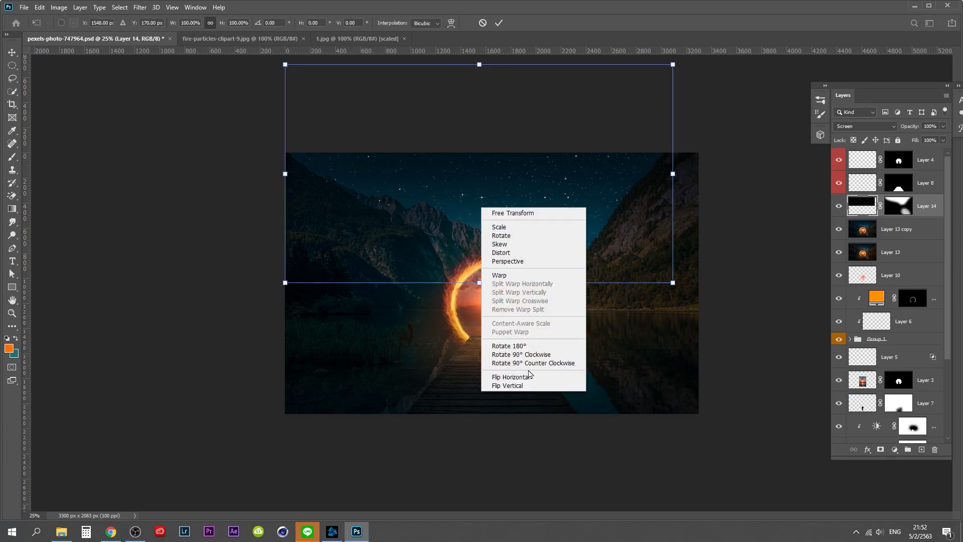
{"action": "left_click", "coordinate": [516, 378]}
{"action": "key", "text": "Return"}
{"action": "key", "text": "ctrl+t"}
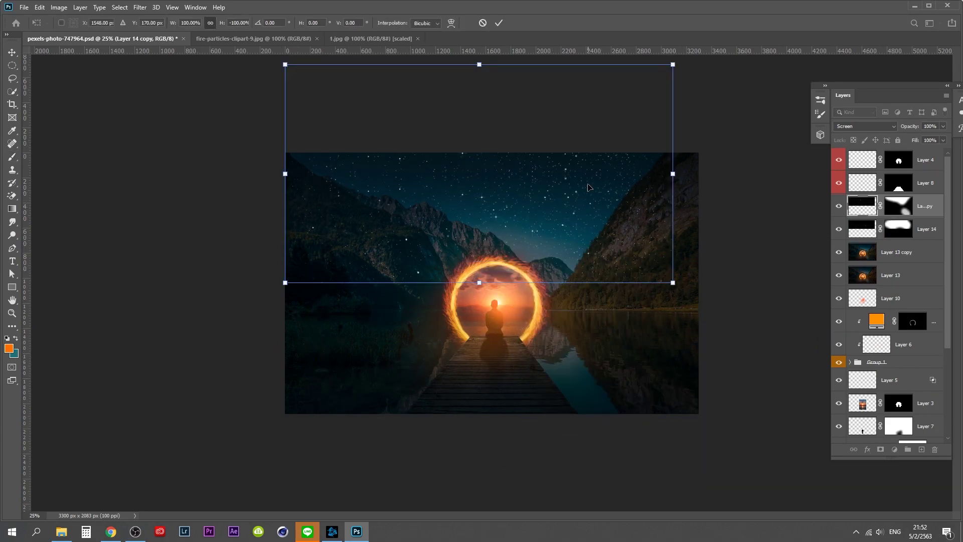
{"action": "left_click_drag", "start_coordinate": [599, 136], "coordinate": [608, 336]}
{"action": "left_click_drag", "start_coordinate": [683, 374], "coordinate": [714, 381]}
{"action": "key", "text": "Return"}
Give the star copy a black mask and paint reflected stars into the lake at low strength
{"action": "left_click", "coordinate": [901, 210]}
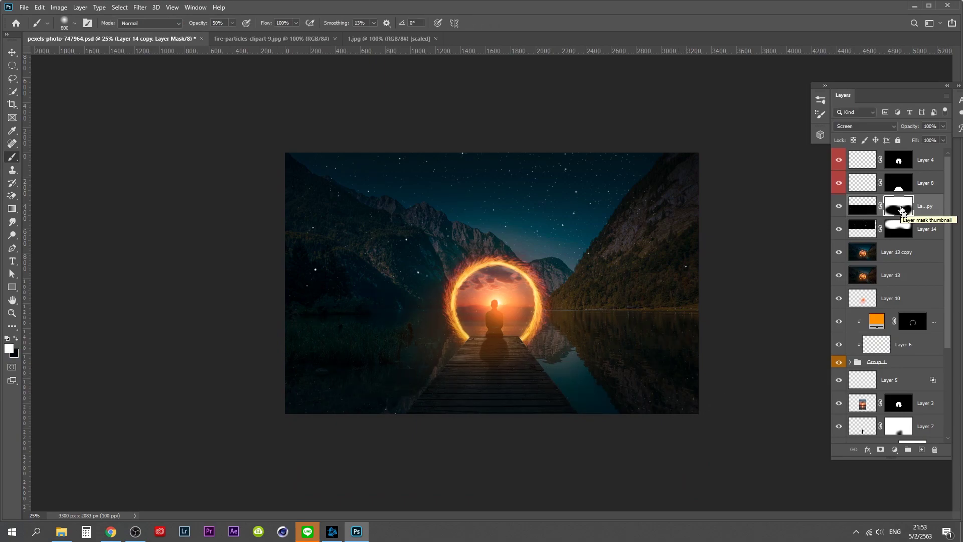
{"action": "key", "text": "ctrl+i"}
{"action": "left_click_drag", "start_coordinate": [898, 205], "coordinate": [898, 229]}
{"action": "left_click", "coordinate": [838, 205]}
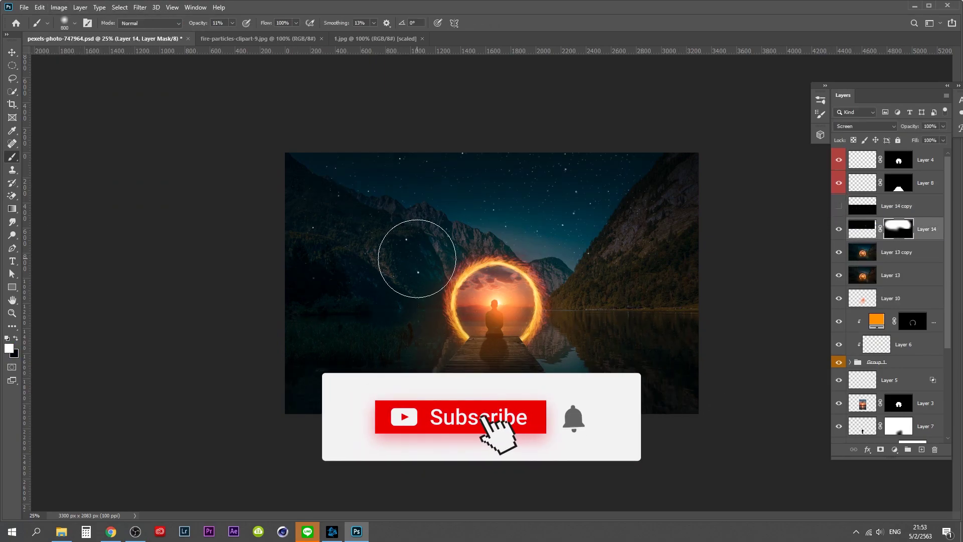
{"action": "key", "text": "0"}
{"action": "key", "text": "x"}
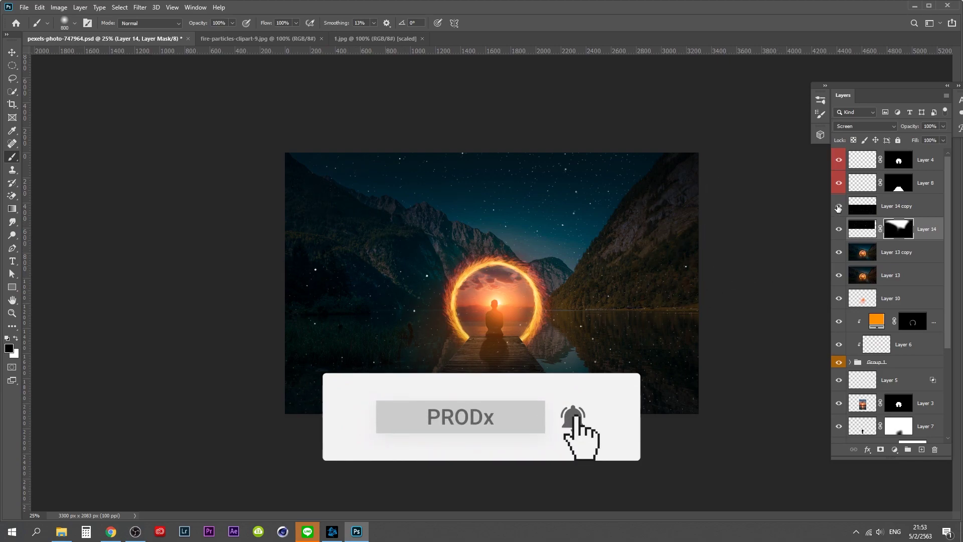
{"action": "key", "text": "ctrl+z"}
{"action": "key", "text": "x"}
{"action": "key", "text": "4"}
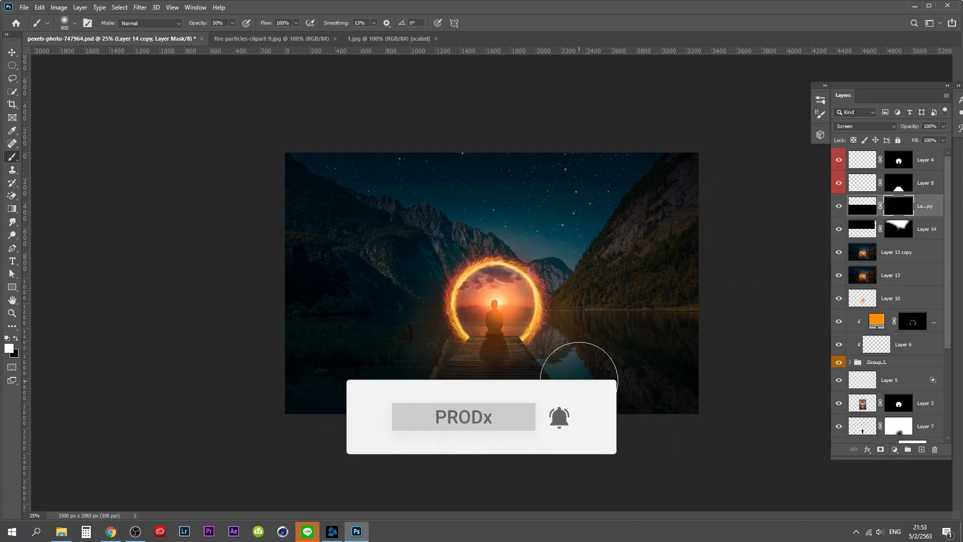
{"action": "left_click_drag", "start_coordinate": [667, 382], "coordinate": [391, 322]}
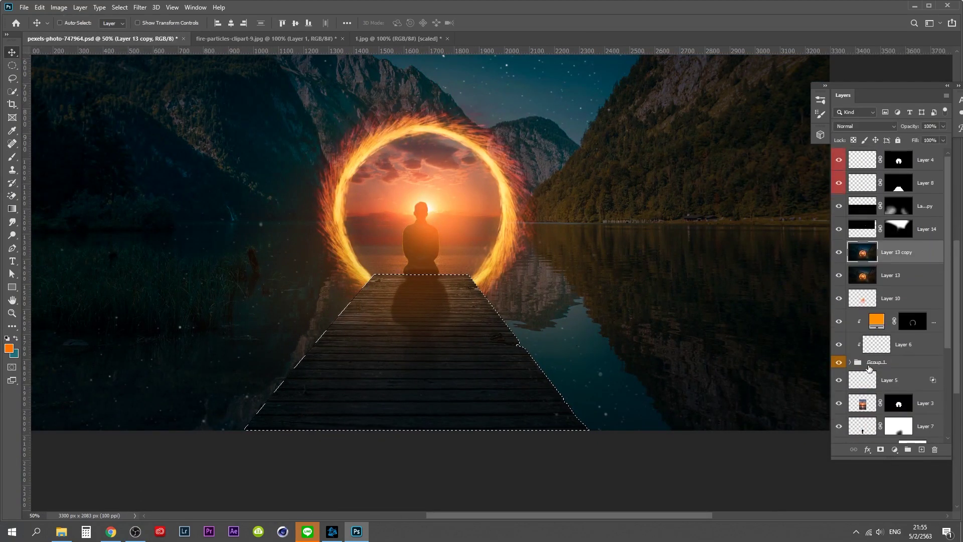
Add a new empty layer, Layer 15, set to Screen blending
{"action": "left_click", "coordinate": [882, 451]}
{"action": "scroll", "coordinate": [893, 301], "scroll_direction": "down", "scroll_amount": 3}
{"action": "scroll", "coordinate": [893, 301], "scroll_direction": "up", "scroll_amount": 3}
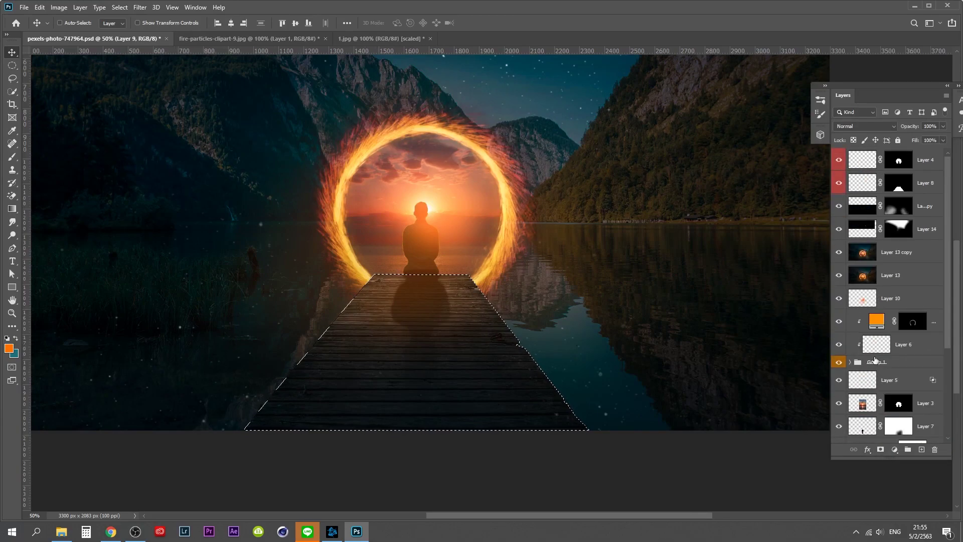
{"action": "left_click", "coordinate": [921, 449]}
{"action": "left_click", "coordinate": [864, 125]}
{"action": "left_click", "coordinate": [853, 206]}
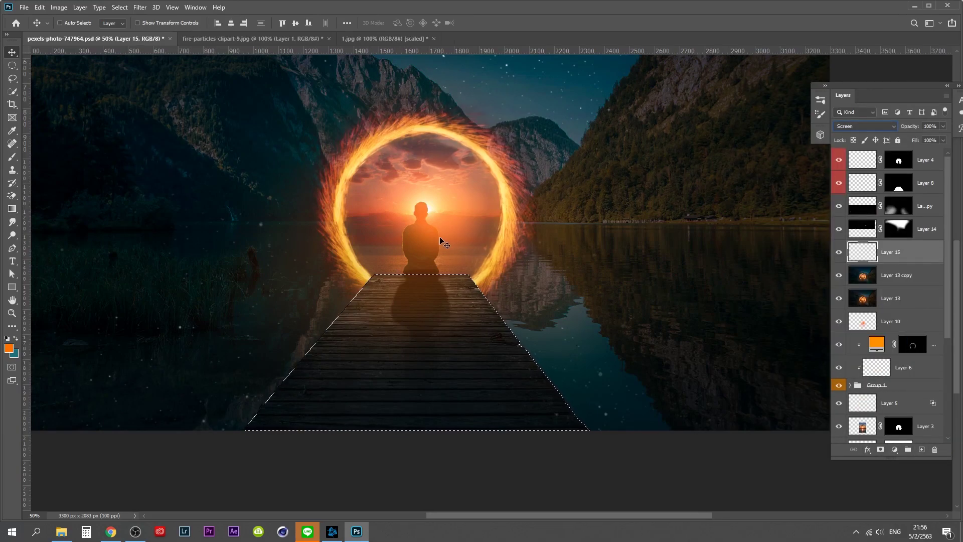
Paint orange light onto the pier with a 700 px brush at 20% then 10%
{"action": "key", "text": "b"}
{"action": "key", "text": "bracketright"}
{"action": "key", "text": "bracketright"}
{"action": "key", "text": "bracketright"}
{"action": "key", "text": "2"}
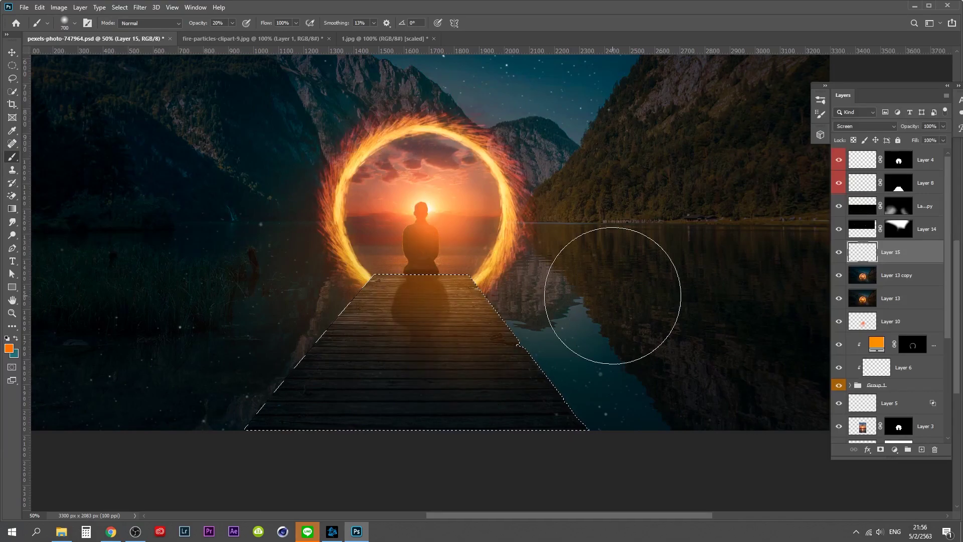
{"action": "left_click_drag", "start_coordinate": [469, 339], "coordinate": [495, 318]}
{"action": "key", "text": "1"}
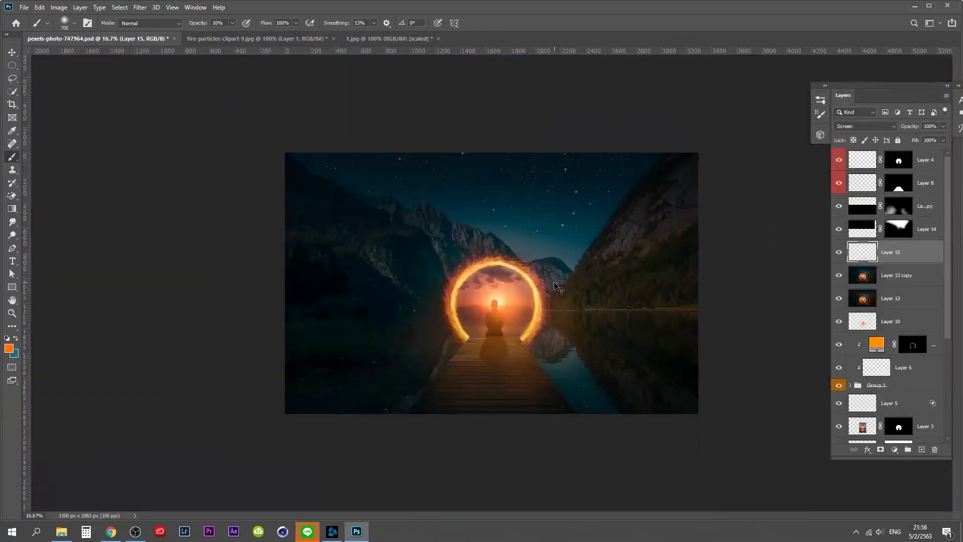
Make Group 1 the active layer in the Layers panel
{"action": "scroll", "coordinate": [609, 283], "scroll_direction": "up", "scroll_amount": 5}
{"action": "scroll", "coordinate": [609, 284], "scroll_direction": "up", "scroll_amount": 2}
{"action": "scroll", "coordinate": [871, 351], "scroll_direction": "down", "scroll_amount": 1}
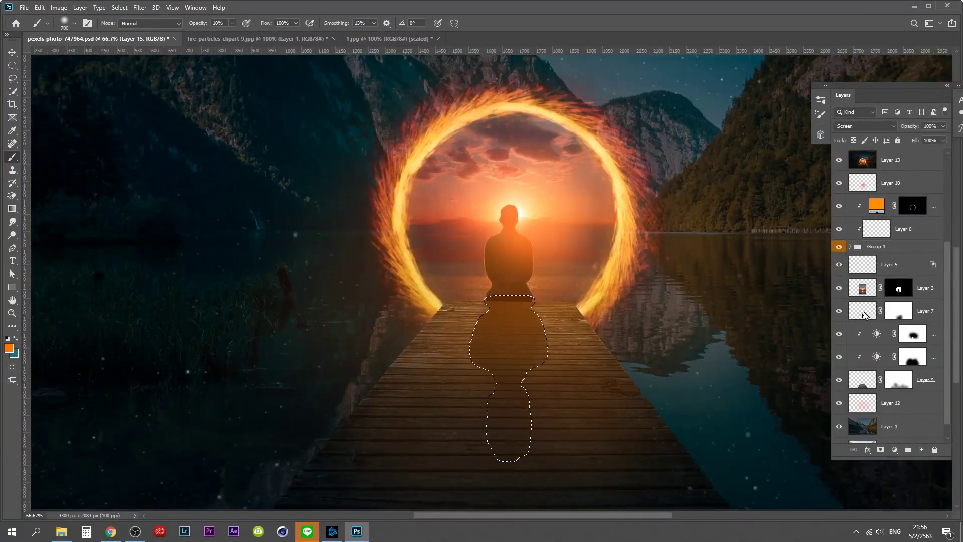
{"action": "scroll", "coordinate": [871, 357], "scroll_direction": "down", "scroll_amount": 5}
{"action": "left_click", "coordinate": [856, 229]}
{"action": "scroll", "coordinate": [883, 241], "scroll_direction": "up", "scroll_amount": 3}
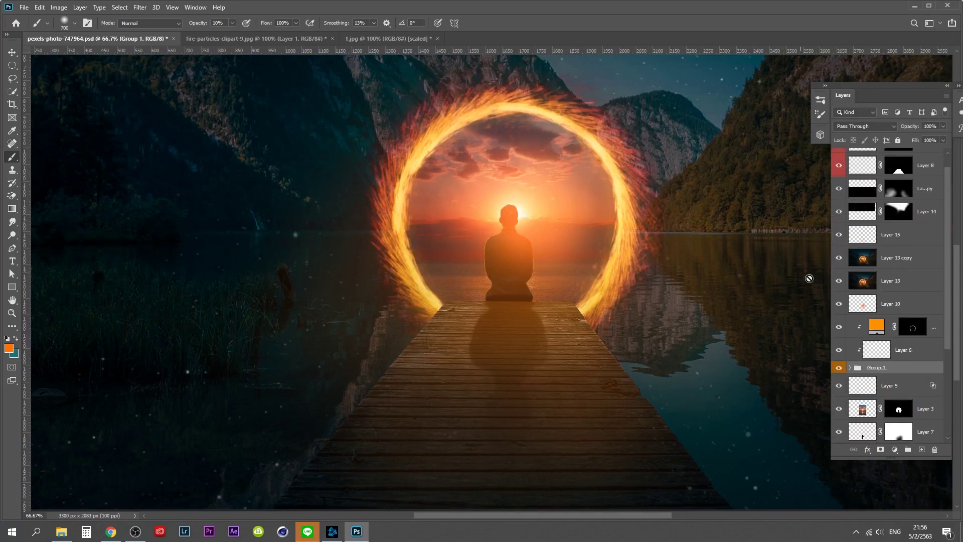
{"action": "scroll", "coordinate": [519, 258], "scroll_direction": "up", "scroll_amount": 5}
Add a Multiply shading layer and quick-select the seated figure
{"action": "left_click", "coordinate": [865, 126]}
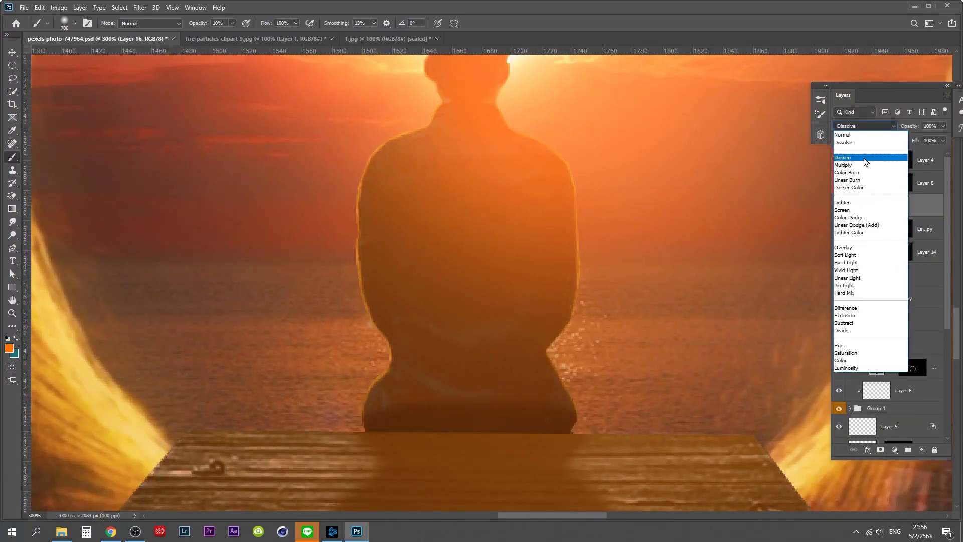
{"action": "left_click", "coordinate": [863, 188]}
{"action": "left_click", "coordinate": [8, 348]}
{"action": "key", "text": "ctrl+1"}
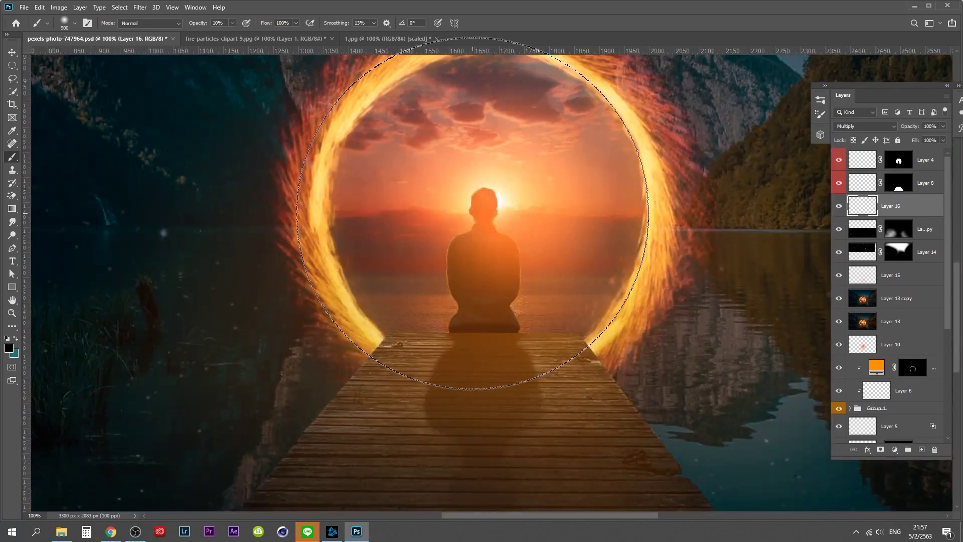
{"action": "key", "text": "w"}
{"action": "left_click", "coordinate": [479, 212], "text": "ctrl"}
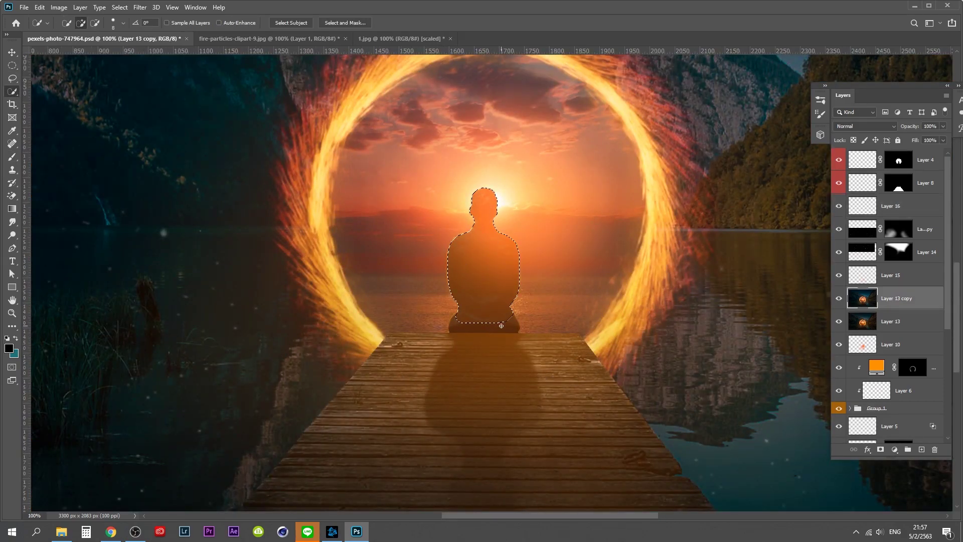
{"action": "left_click", "coordinate": [890, 205]}
Paint black over the silhouette and its pier shadow, then stamp visible into Layer 17
{"action": "key", "text": "b"}
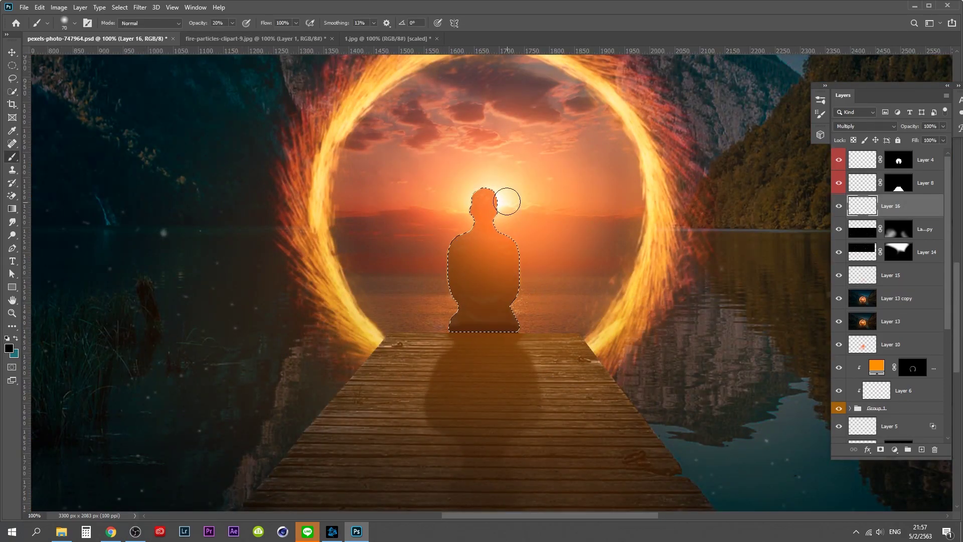
{"action": "mouse_move", "coordinate": [506, 201]}
{"action": "left_mouse_down"}
{"action": "mouse_move", "coordinate": [483, 308]}
{"action": "mouse_move", "coordinate": [467, 194]}
{"action": "left_mouse_up"}
{"action": "left_click_drag", "start_coordinate": [549, 323], "coordinate": [574, 293]}
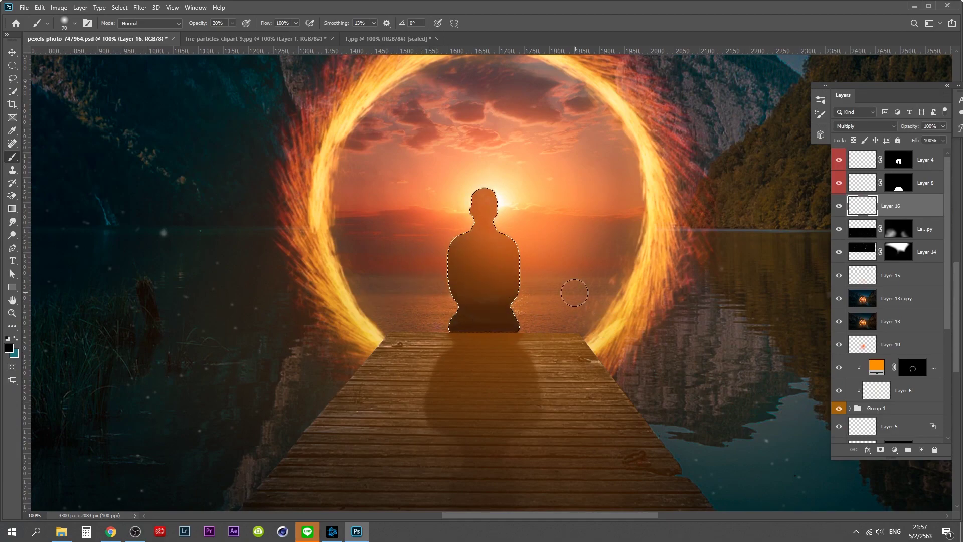
{"action": "key", "text": "ctrl+minus"}
{"action": "key", "text": "ctrl+minus"}
{"action": "key", "text": "ctrl+minus"}
{"action": "key", "text": "ctrl+minus"}
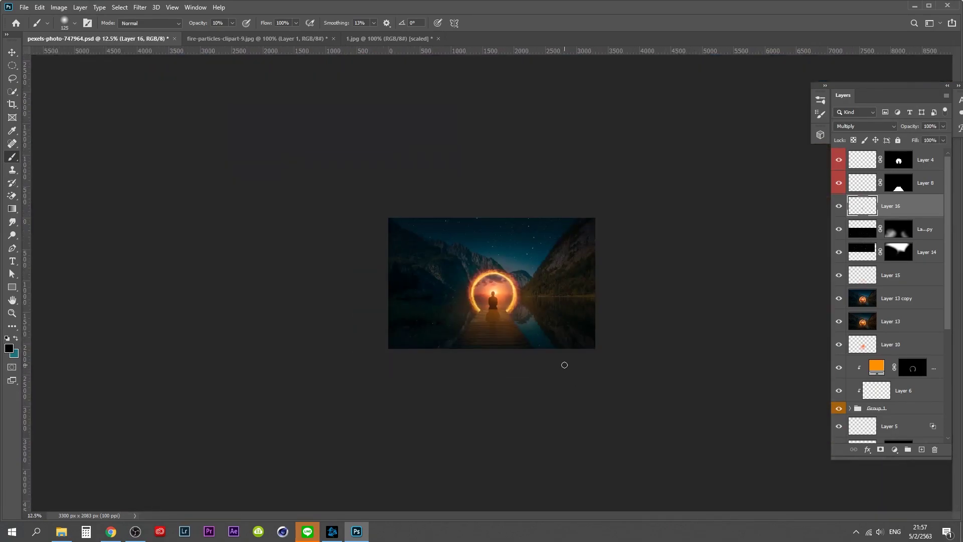
{"action": "key", "text": "ctrl+1"}
{"action": "scroll", "coordinate": [869, 360], "scroll_direction": "down", "scroll_amount": 4}
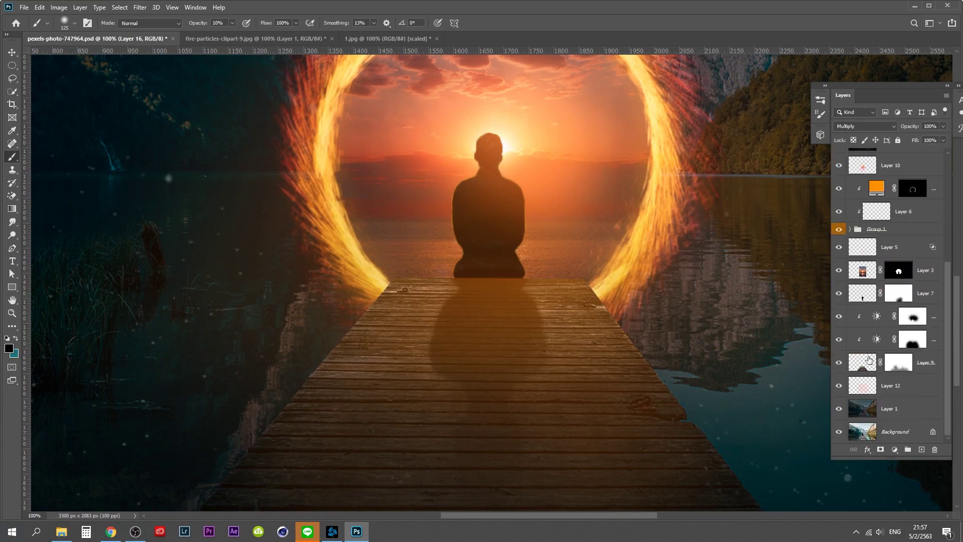
{"action": "key", "text": "ctrl+plus"}
{"action": "left_click_drag", "start_coordinate": [442, 220], "coordinate": [577, 277]}
{"action": "scroll", "coordinate": [887, 301], "scroll_direction": "up", "scroll_amount": 5}
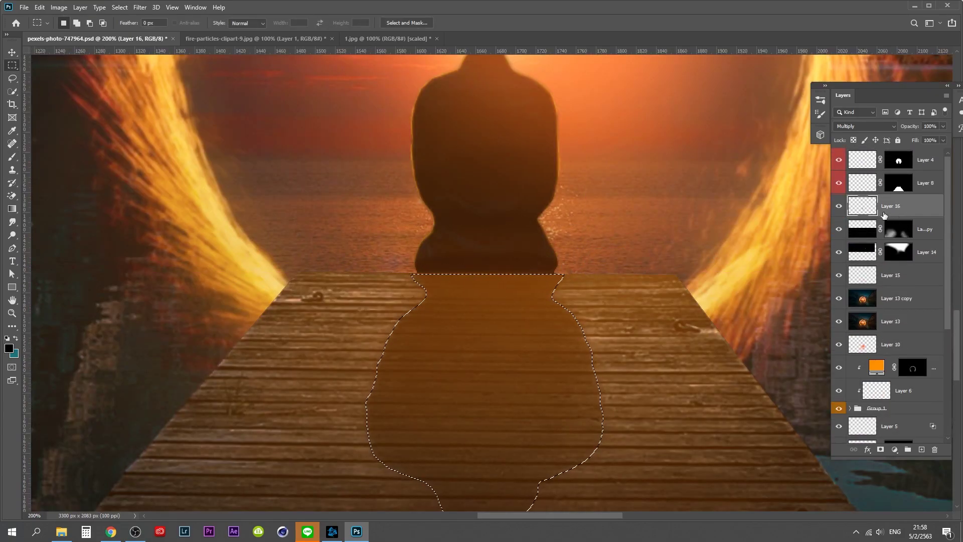
{"action": "key", "text": "ctrl+minus"}
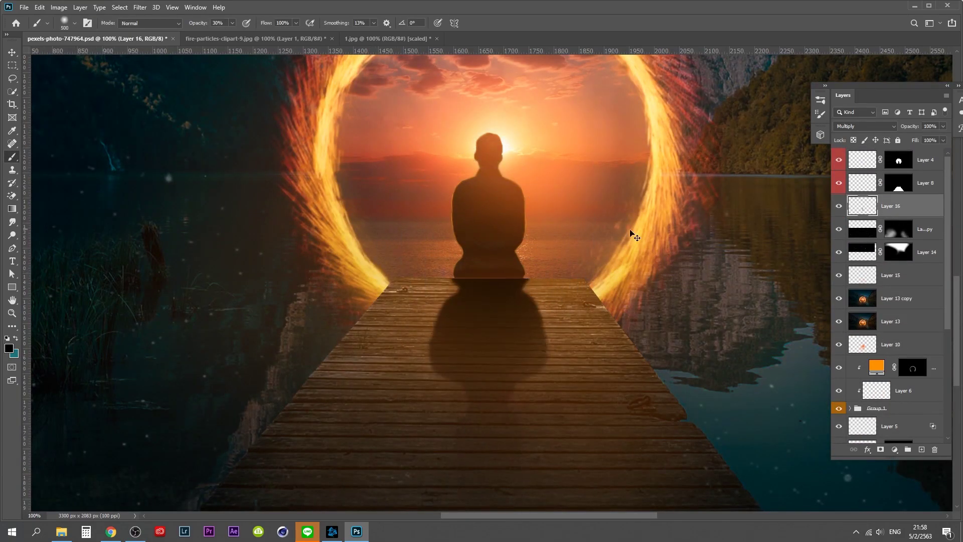
{"action": "scroll", "coordinate": [501, 378], "scroll_direction": "up", "scroll_amount": 4}
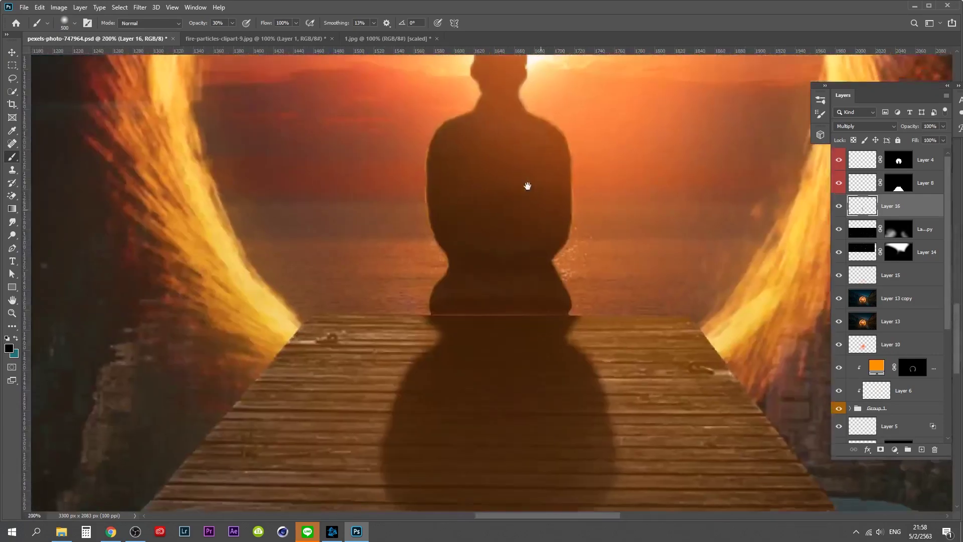
{"action": "key", "text": "ctrl+shift+alt+e"}
Set up the Clone Stamp with a size-5 brush, zoomed in on the figure's base seam
{"action": "key", "text": "s"}
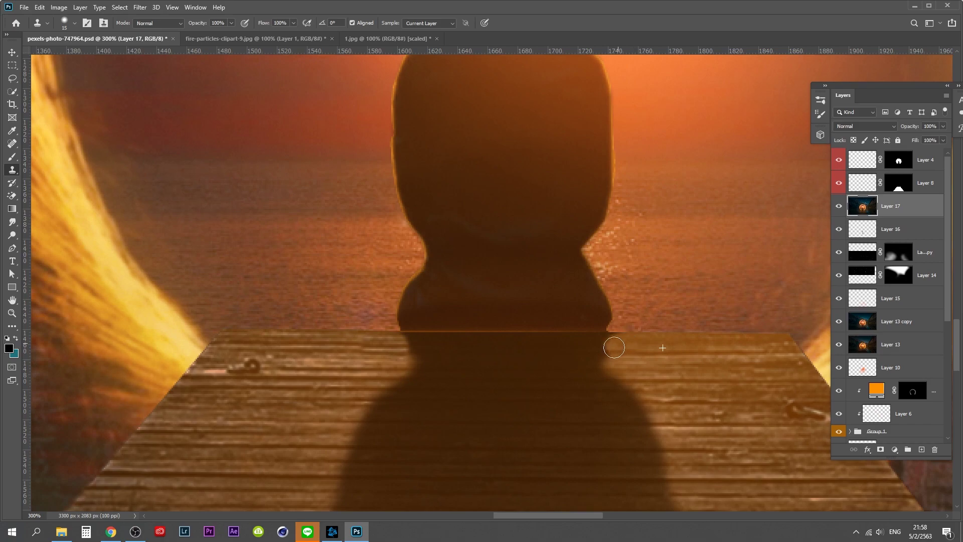
{"action": "key", "text": "bracketleft"}
{"action": "scroll", "coordinate": [437, 290], "scroll_direction": "down", "scroll_amount": 1}
{"action": "key", "text": "ctrl+plus"}
{"action": "key", "text": "ctrl+plus"}
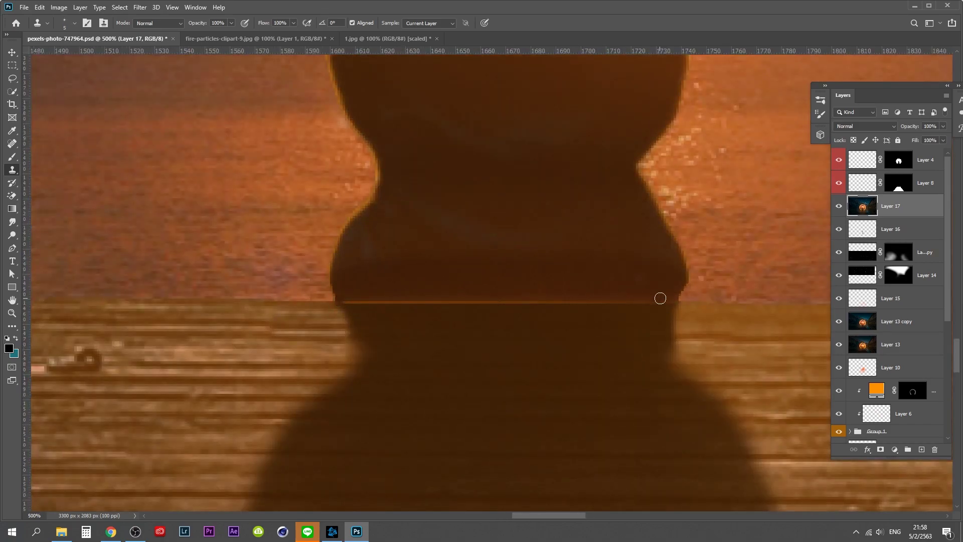
{"action": "scroll", "coordinate": [675, 309], "scroll_direction": "down", "scroll_amount": 9}
{"action": "scroll", "coordinate": [675, 309], "scroll_direction": "up", "scroll_amount": 3}
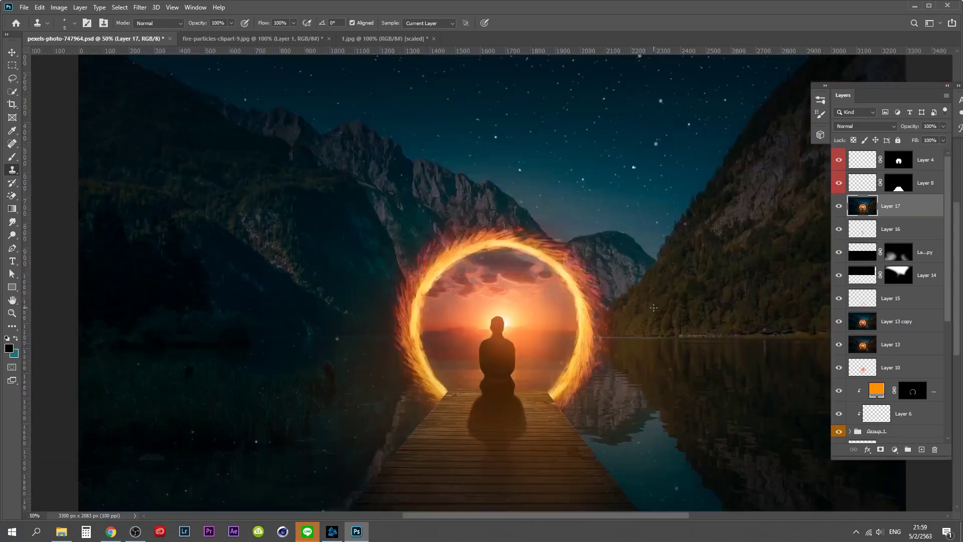
{"action": "scroll", "coordinate": [751, 305], "scroll_direction": "down", "scroll_amount": 1}
Strongly boost saturation on a merged copy, masking it in only over the mountains
{"action": "key", "text": "ctrl+shift+alt+e"}
{"action": "key", "text": "ctrl+shift+a"}
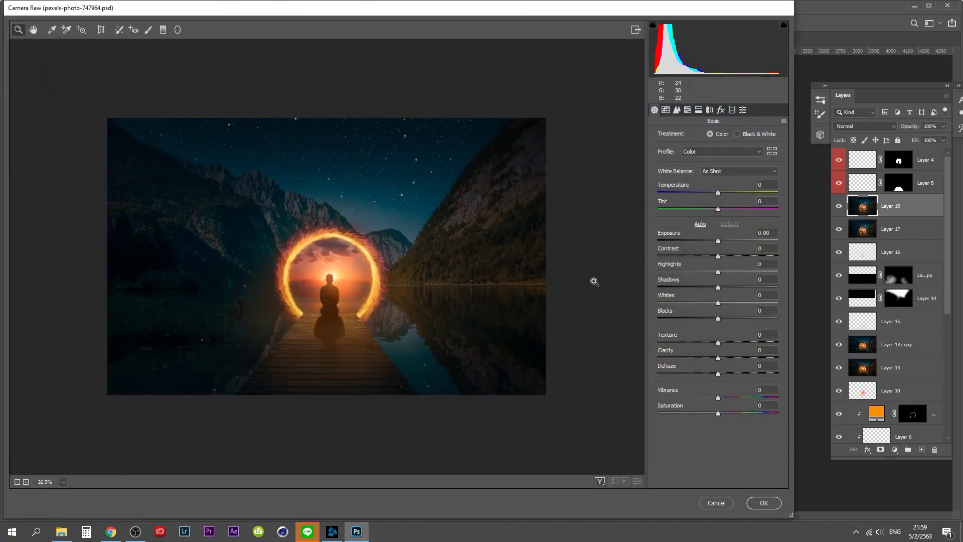
{"action": "mouse_move", "coordinate": [717, 412]}
{"action": "left_mouse_down"}
{"action": "mouse_move", "coordinate": [768, 413]}
{"action": "mouse_move", "coordinate": [758, 416]}
{"action": "left_mouse_up"}
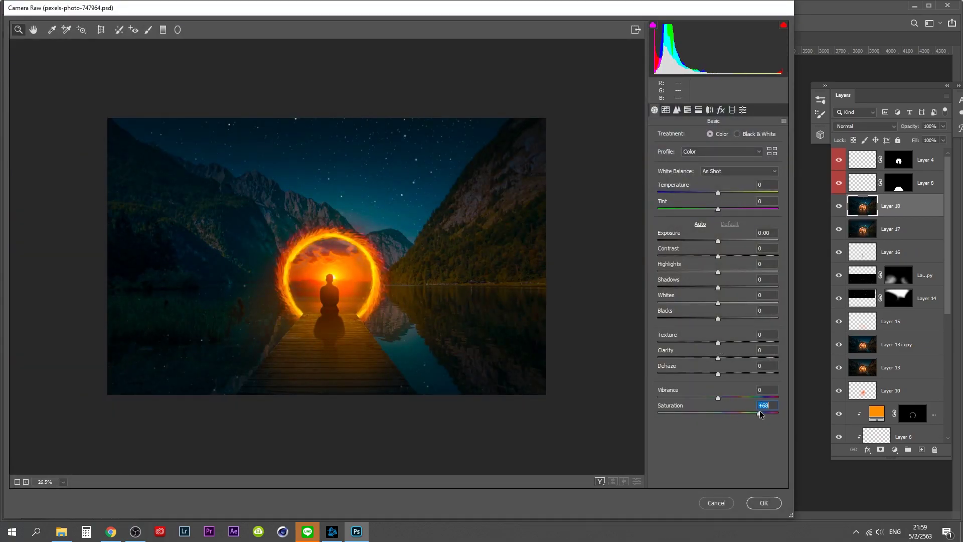
{"action": "left_click", "coordinate": [763, 502]}
{"action": "left_click", "coordinate": [880, 449], "text": "alt"}
{"action": "key", "text": "b"}
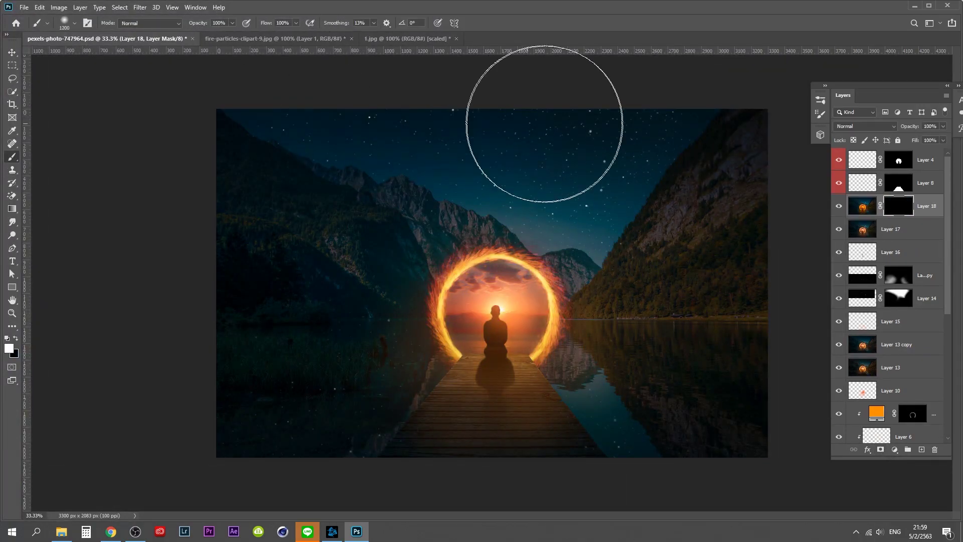
{"action": "mouse_move", "coordinate": [545, 124]}
{"action": "left_mouse_down"}
{"action": "mouse_move", "coordinate": [275, 119]}
{"action": "mouse_move", "coordinate": [619, 133]}
{"action": "mouse_move", "coordinate": [639, 415]}
{"action": "mouse_move", "coordinate": [739, 246]}
{"action": "left_mouse_up"}
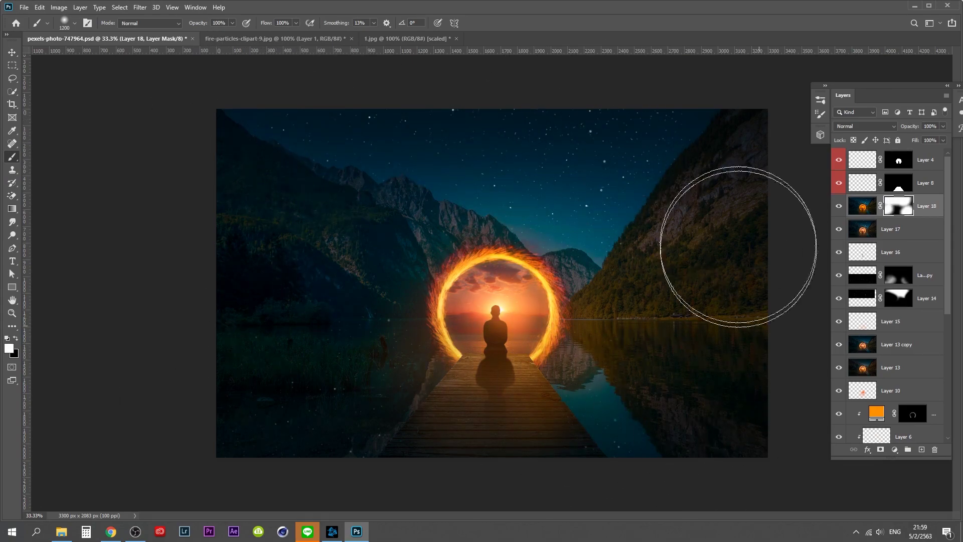
On a new merged copy, raise Whites to +15, deepen Blacks and soften Clarity in Camera Raw
{"action": "key", "text": "ctrl+shift+alt+e"}
{"action": "key", "text": "ctrl+shift+a"}
{"action": "mouse_move", "coordinate": [718, 303]}
{"action": "left_mouse_down"}
{"action": "mouse_move", "coordinate": [727, 303]}
{"action": "mouse_move", "coordinate": [710, 318]}
{"action": "left_mouse_up"}
{"action": "mouse_move", "coordinate": [717, 358]}
{"action": "left_mouse_down"}
{"action": "mouse_move", "coordinate": [704, 357]}
{"action": "mouse_move", "coordinate": [714, 373]}
{"action": "left_mouse_up"}
Place an enlarged radial filter over the fire ring, then fade -1.35 exposure up from the bottom
{"action": "key", "text": "j"}
{"action": "mouse_move", "coordinate": [304, 223]}
{"action": "left_mouse_down"}
{"action": "mouse_move", "coordinate": [393, 311]}
{"action": "mouse_move", "coordinate": [339, 269]}
{"action": "left_mouse_up"}
{"action": "left_click_drag", "start_coordinate": [442, 282], "coordinate": [450, 285]}
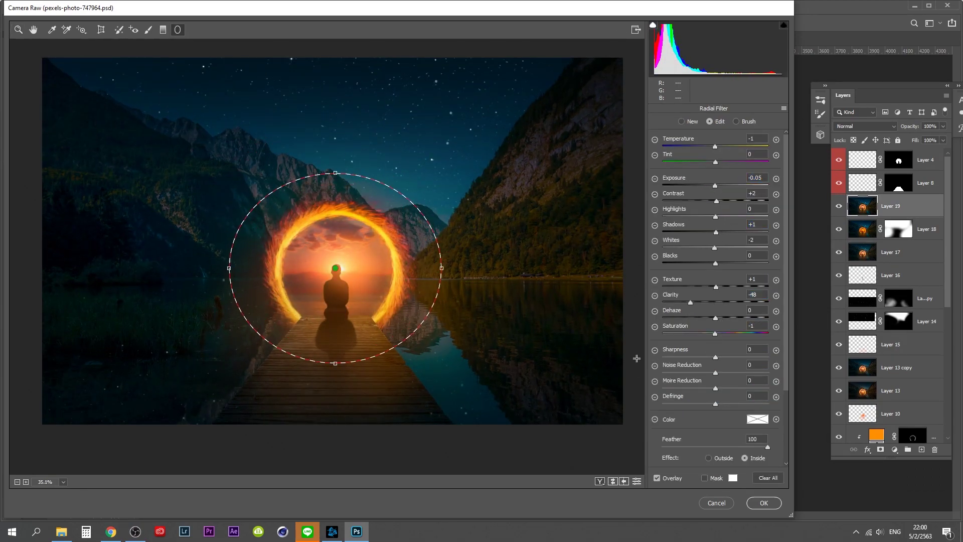
{"action": "mouse_move", "coordinate": [335, 268]}
{"action": "left_mouse_down"}
{"action": "mouse_move", "coordinate": [337, 380]}
{"action": "mouse_move", "coordinate": [370, 307]}
{"action": "left_mouse_up"}
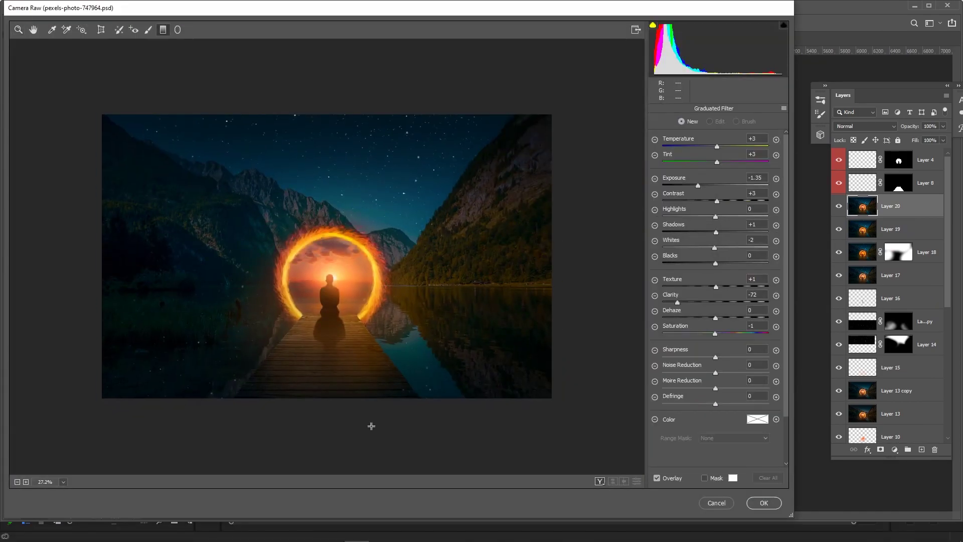
{"action": "left_click_drag", "start_coordinate": [371, 426], "coordinate": [371, 249]}
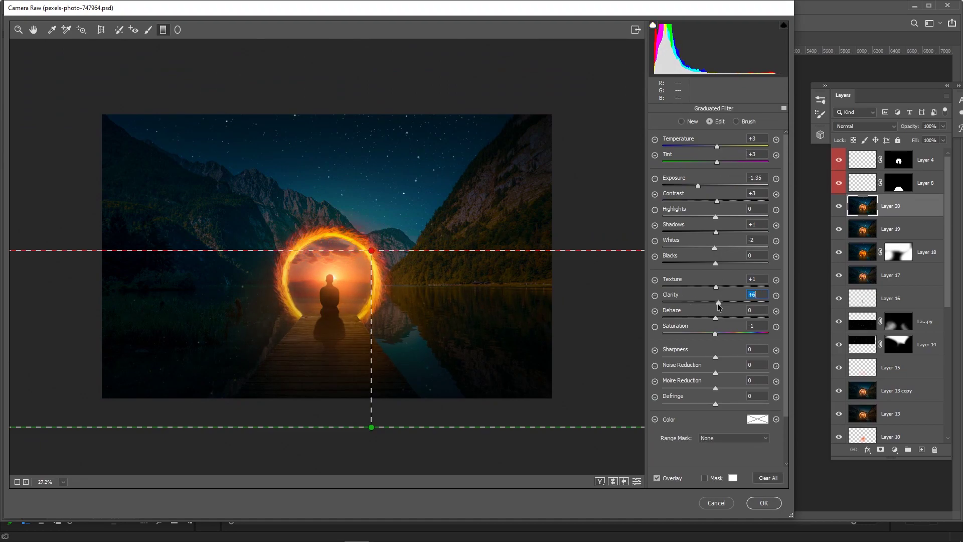
Lower the darkening gradient and add a vignette: Amount -24, Midpoint 12, Feather 75
{"action": "left_click_drag", "start_coordinate": [371, 427], "coordinate": [371, 396]}
{"action": "key", "text": "z"}
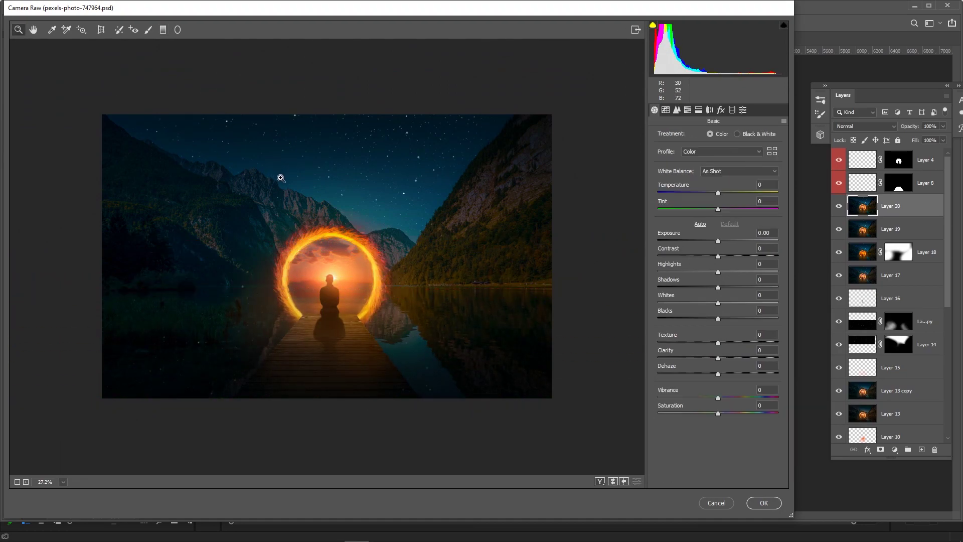
{"action": "left_click", "coordinate": [281, 178], "text": "alt"}
{"action": "left_click", "coordinate": [721, 110]}
{"action": "left_click_drag", "start_coordinate": [717, 241], "coordinate": [678, 241]}
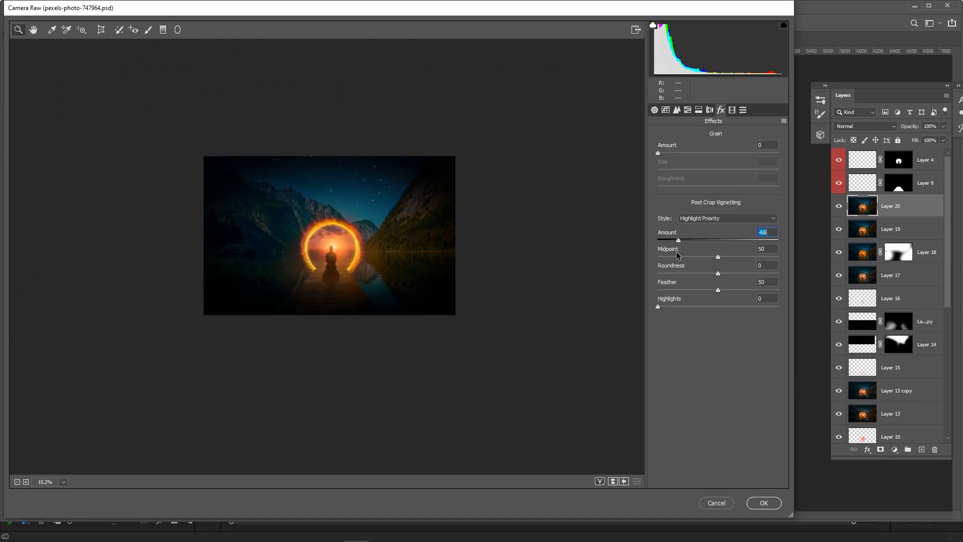
{"action": "left_click", "coordinate": [673, 257]}
{"action": "left_click_drag", "start_coordinate": [717, 290], "coordinate": [748, 290]}
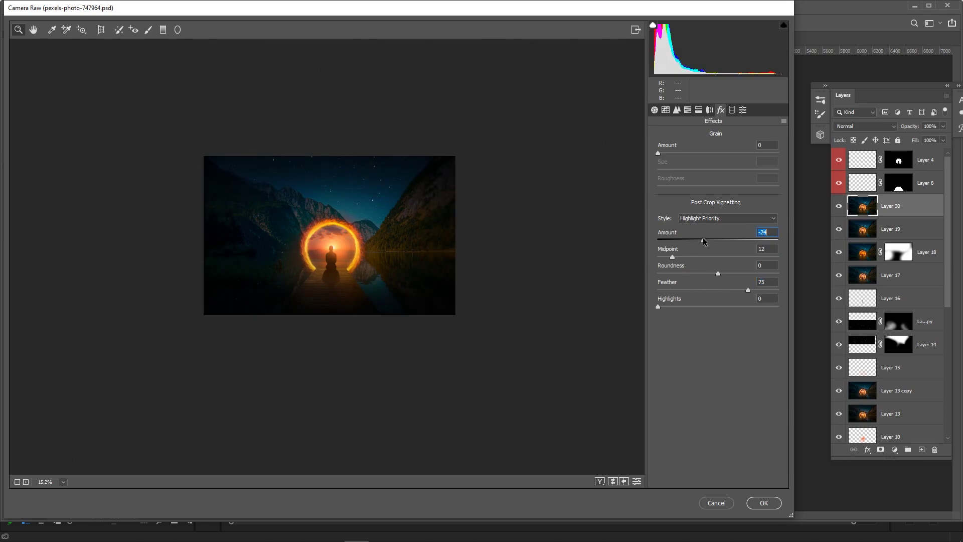
{"action": "mouse_move", "coordinate": [481, 249]}
{"action": "left_mouse_down"}
{"action": "mouse_move", "coordinate": [316, 286]}
{"action": "mouse_move", "coordinate": [413, 226]}
{"action": "mouse_move", "coordinate": [363, 241]}
{"action": "left_mouse_up"}
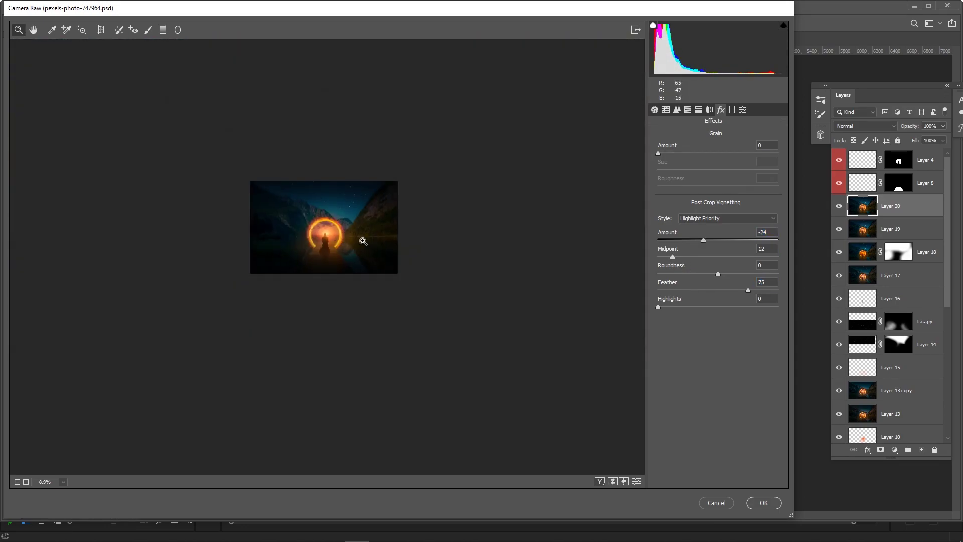
Brush warm +0.65 exposure over the fire ring's arcs and apply the Camera Raw edits
{"action": "key", "text": "k"}
{"action": "key", "text": "ctrl+plus"}
{"action": "key", "text": "ctrl+plus"}
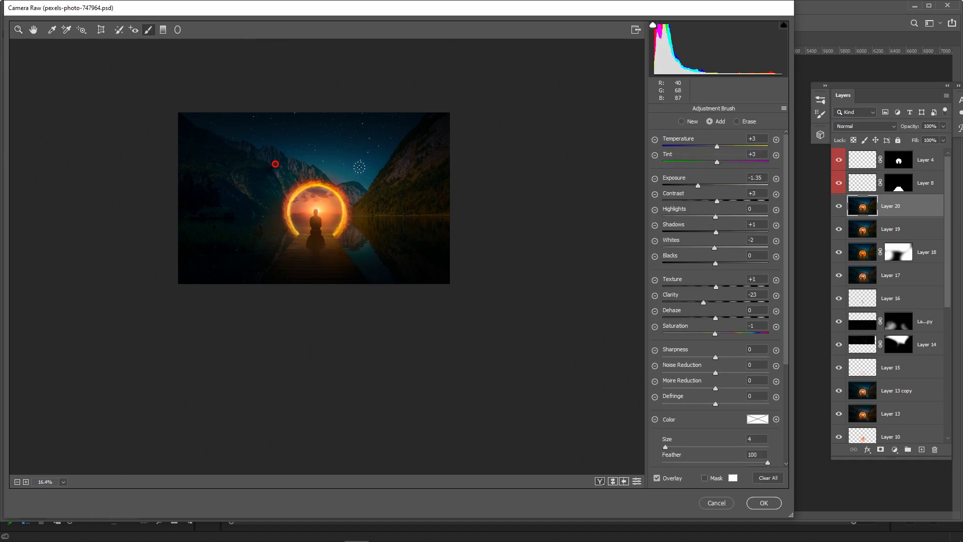
{"action": "key", "text": "ctrl+plus"}
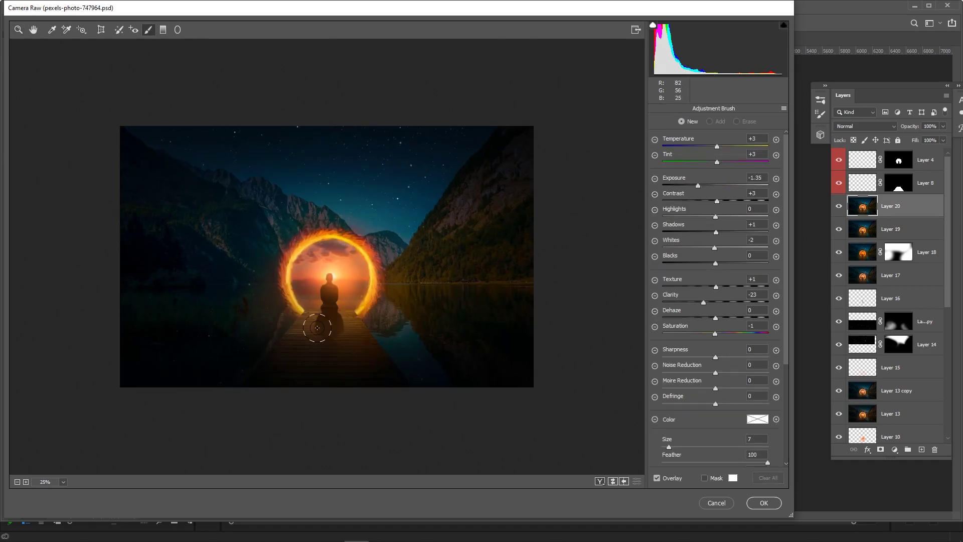
{"action": "left_click_drag", "start_coordinate": [282, 331], "coordinate": [351, 321]}
{"action": "key", "text": "ctrl+z"}
{"action": "mouse_move", "coordinate": [296, 311]}
{"action": "left_mouse_down"}
{"action": "mouse_move", "coordinate": [331, 221]}
{"action": "mouse_move", "coordinate": [372, 308]}
{"action": "left_mouse_up"}
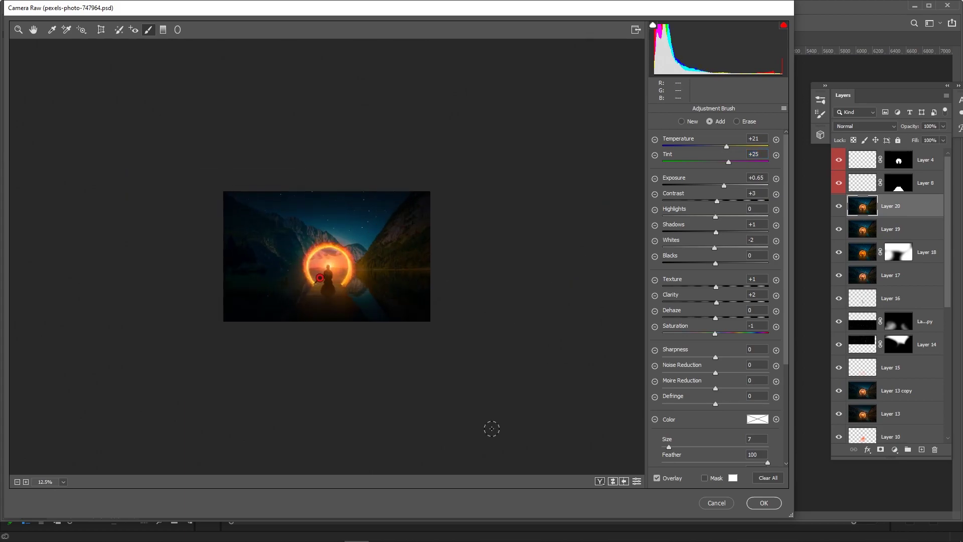
{"action": "key", "text": "Return"}
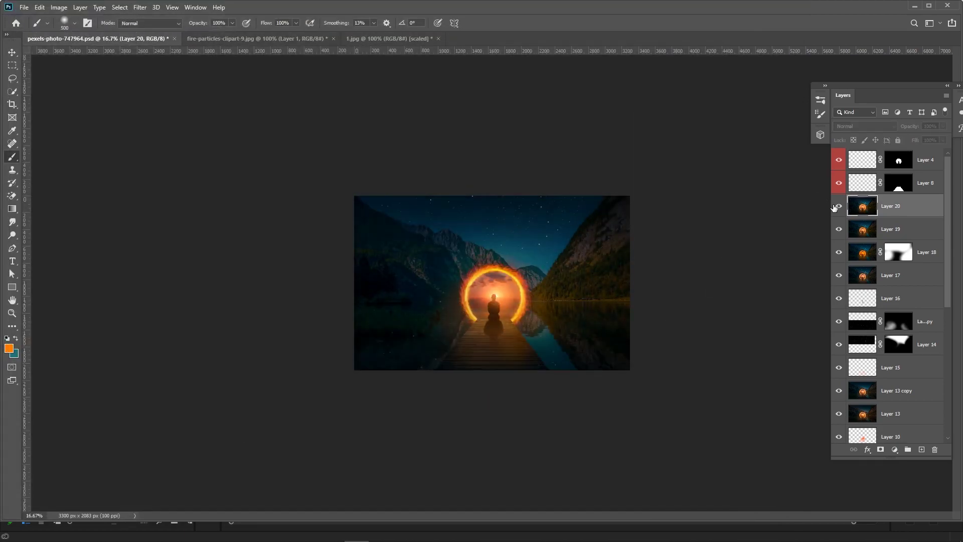
Paint black over the seated figure with a resized brush on the 49% Multiply layer
{"action": "key", "text": "ctrl+plus"}
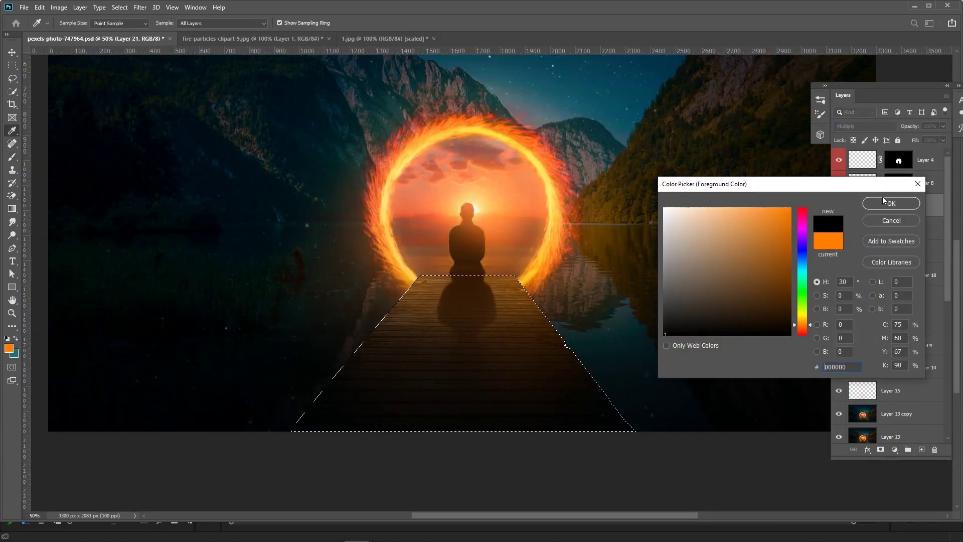
{"action": "left_click", "coordinate": [884, 199]}
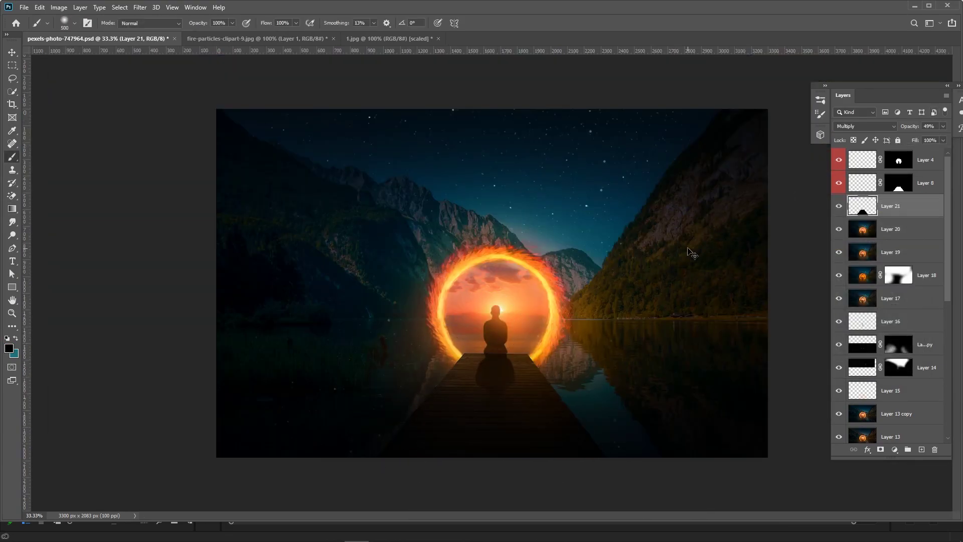
{"action": "scroll", "coordinate": [552, 355], "scroll_direction": "up", "scroll_amount": 3}
{"action": "key", "text": "bracketleft"}
{"action": "key", "text": "bracketleft"}
{"action": "key", "text": "bracketleft"}
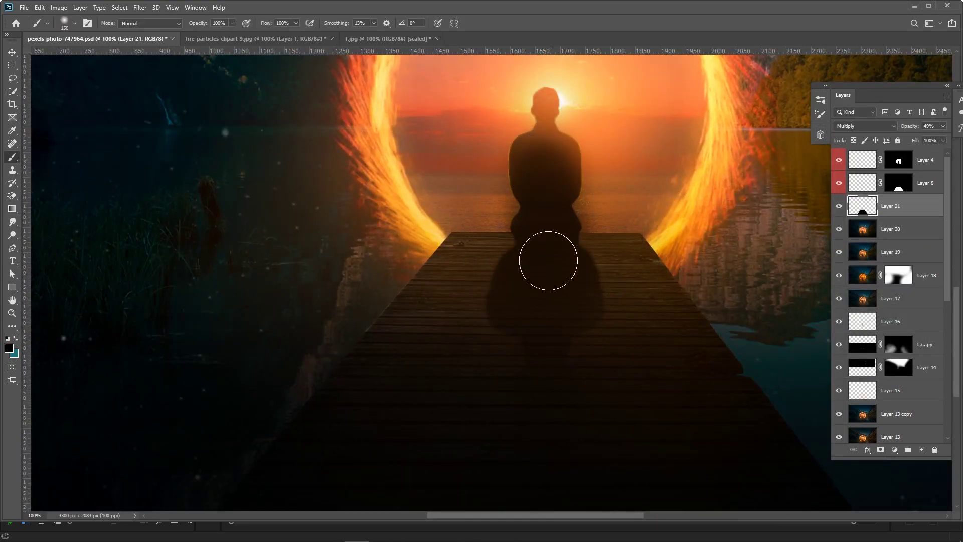
{"action": "scroll", "coordinate": [661, 250], "scroll_direction": "down", "scroll_amount": 5}
{"action": "key", "text": "bracketleft"}
{"action": "key", "text": "bracketleft"}
{"action": "key", "text": "bracketleft"}
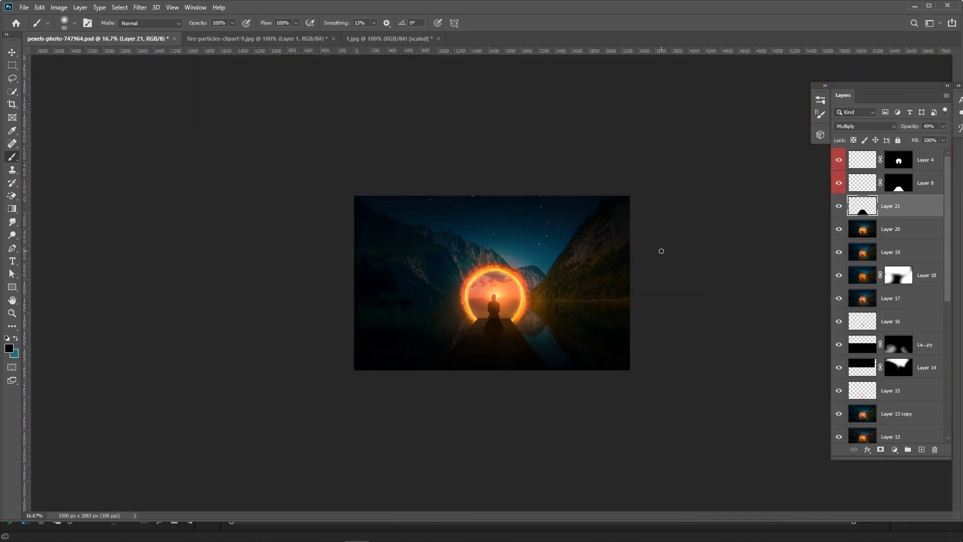
{"action": "scroll", "coordinate": [526, 197], "scroll_direction": "up", "scroll_amount": 8}
{"action": "key", "text": "bracketleft"}
{"action": "key", "text": "bracketleft"}
{"action": "key", "text": "bracketleft"}
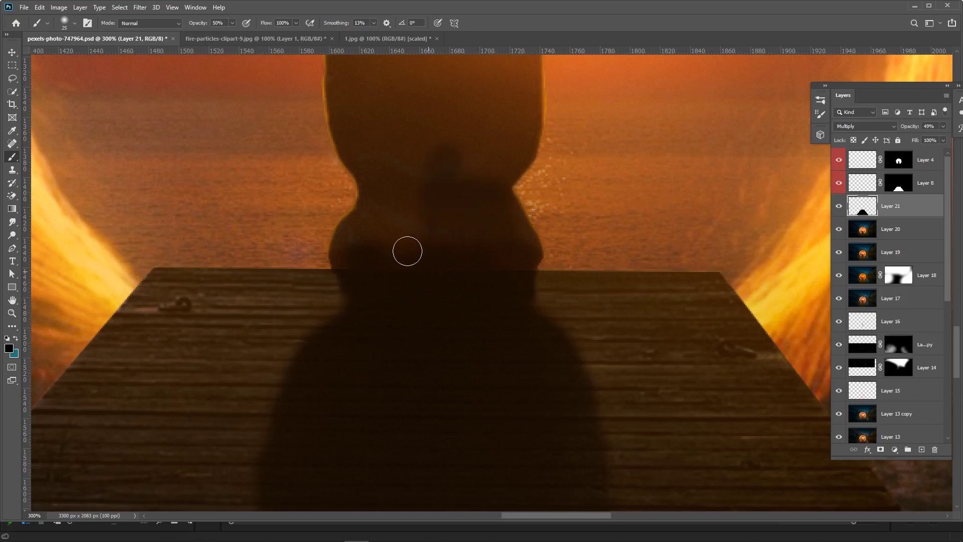
{"action": "scroll", "coordinate": [496, 271], "scroll_direction": "up", "scroll_amount": 3}
{"action": "key", "text": "bracketright"}
{"action": "key", "text": "bracketright"}
{"action": "key", "text": "bracketright"}
{"action": "left_click_drag", "start_coordinate": [391, 225], "coordinate": [420, 217]}
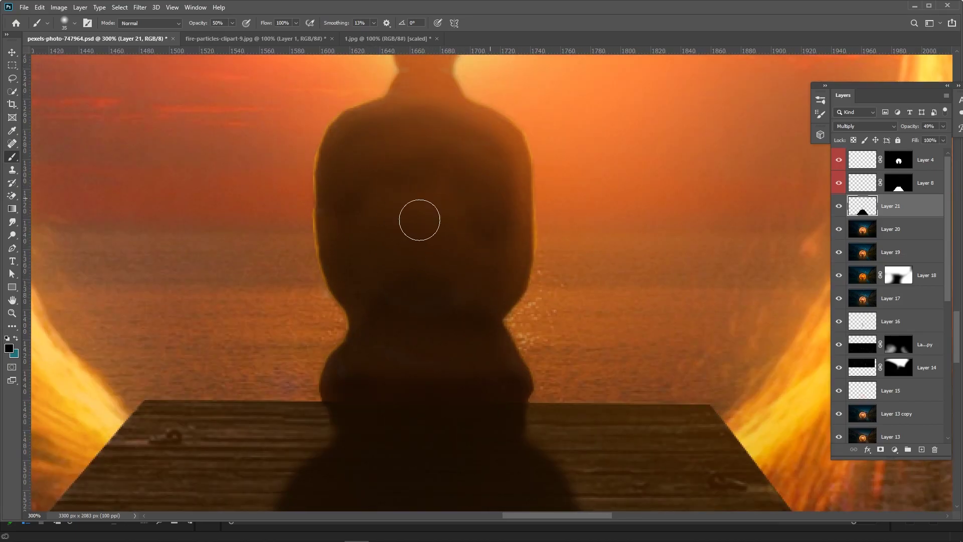
Paint a black spot into the layer mask to hide part of the darkening
{"action": "key", "text": "ctrl+0"}
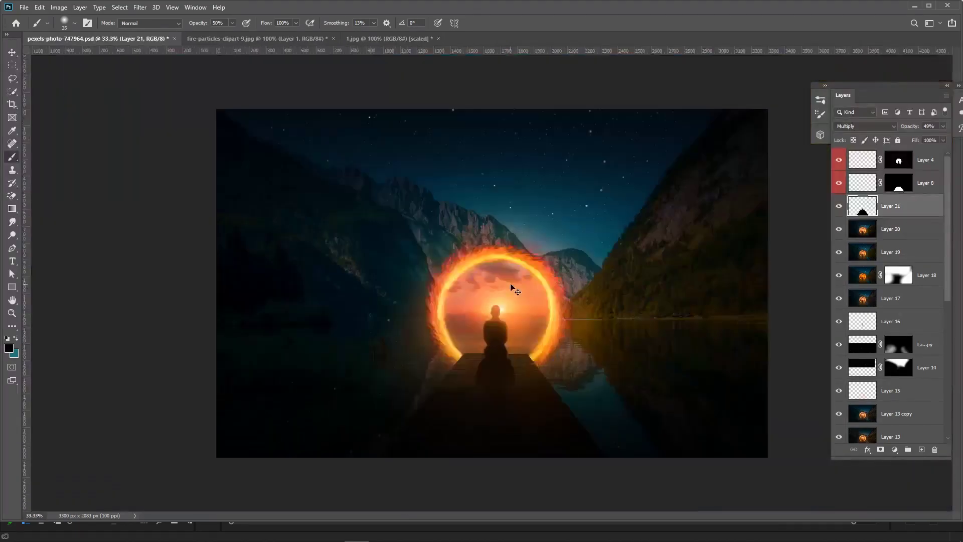
{"action": "key", "text": "ctrl+1"}
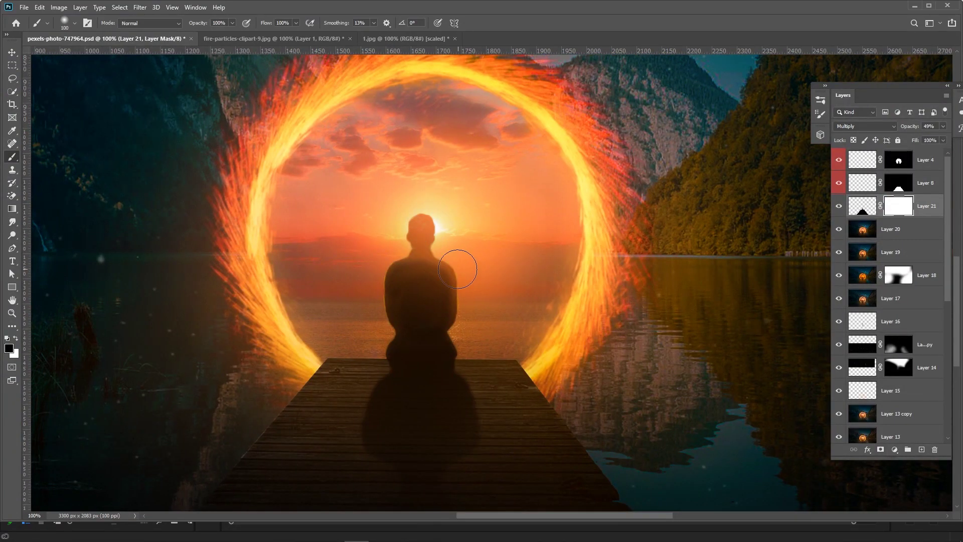
{"action": "left_click", "coordinate": [457, 269]}
{"action": "key", "text": "ctrl+minus"}
{"action": "key", "text": "ctrl+minus"}
{"action": "key", "text": "ctrl+minus"}
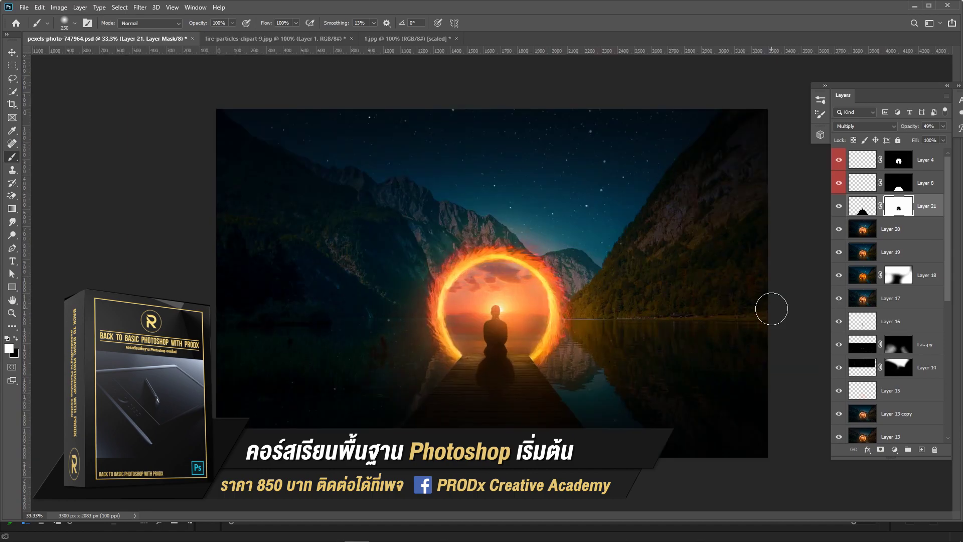
On a new merged copy, lift the Blacks in Camera Raw and switch the Tone Curve to point editing
{"action": "key", "text": "ctrl+alt+shift+e"}
{"action": "key", "text": "ctrl+shift+a"}
{"action": "left_click_drag", "start_coordinate": [718, 317], "coordinate": [749, 316]}
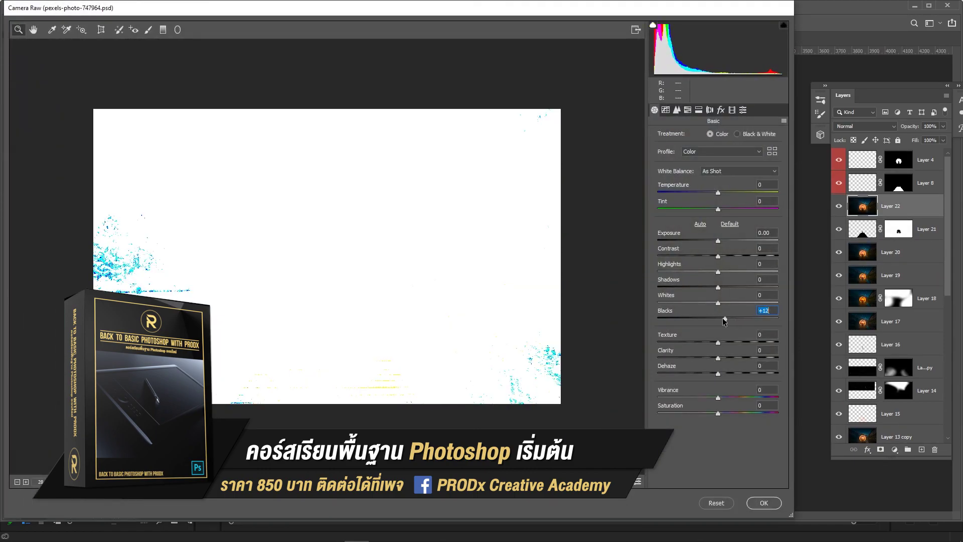
{"action": "left_click", "coordinate": [677, 110]}
{"action": "left_click", "coordinate": [702, 141]}
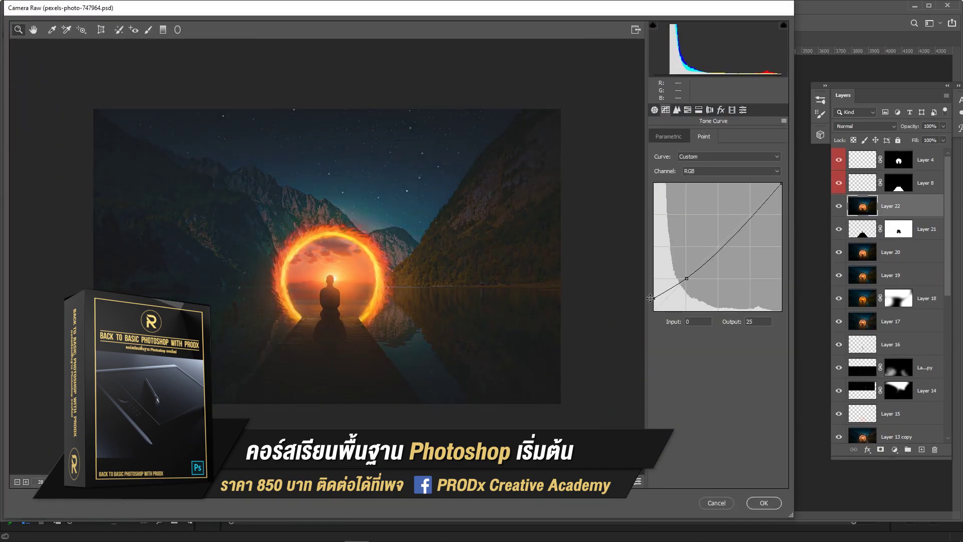
{"action": "left_click", "coordinate": [688, 110]}
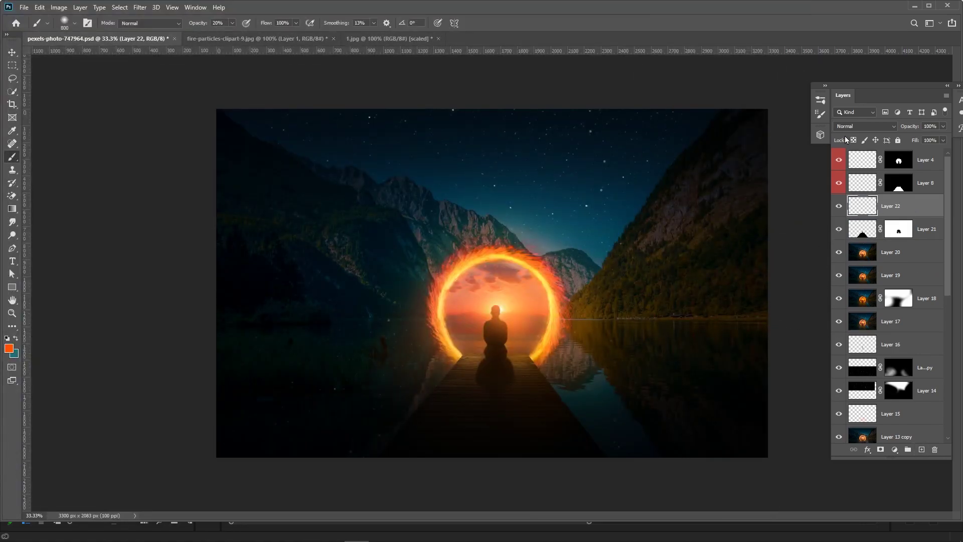
Paint a faint orange glow around the seated figure at 5% opacity, then stamp a new merged layer
{"action": "left_click", "coordinate": [494, 310]}
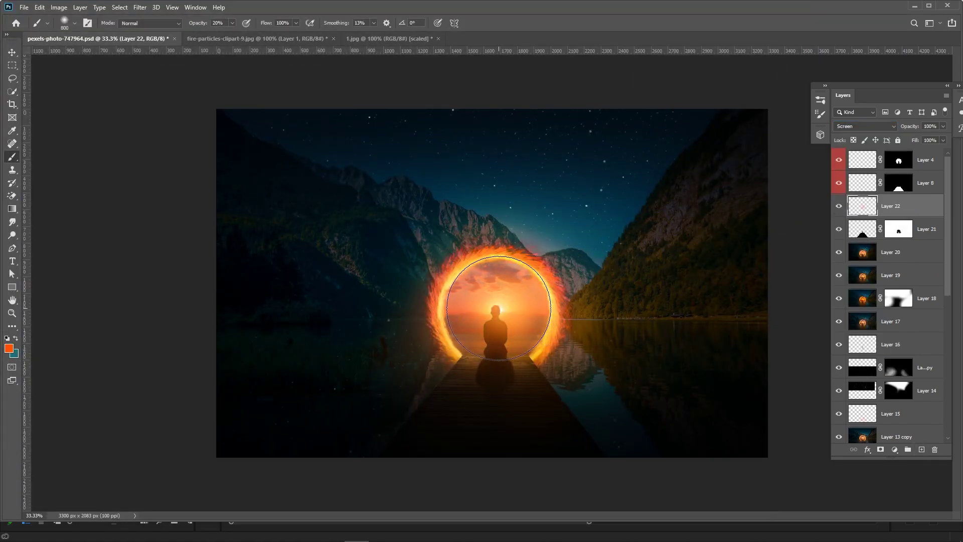
{"action": "key", "text": "bracketright"}
{"action": "key", "text": "bracketright"}
{"action": "key", "text": "bracketright"}
{"action": "key", "text": "bracketleft"}
{"action": "key", "text": "bracketleft"}
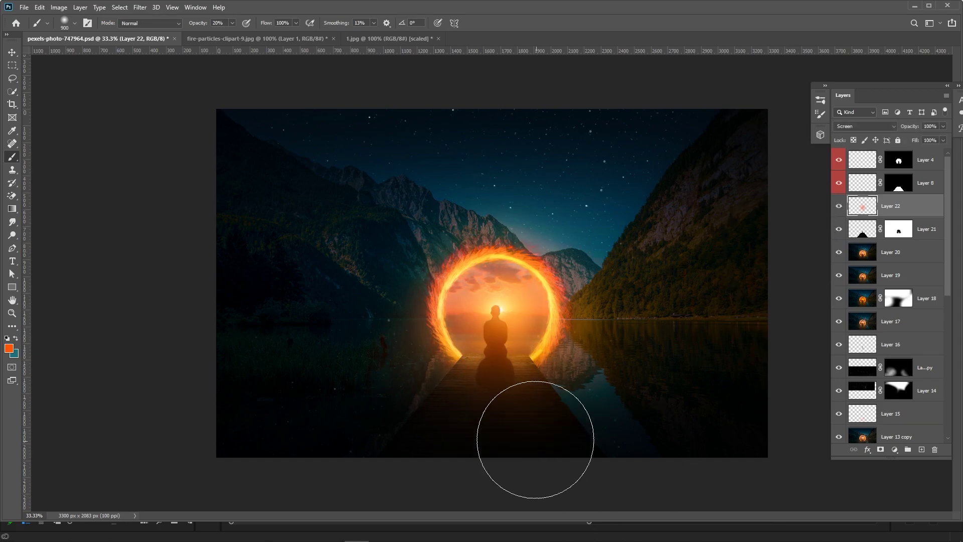
{"action": "key", "text": "0"}
{"action": "key", "text": "5"}
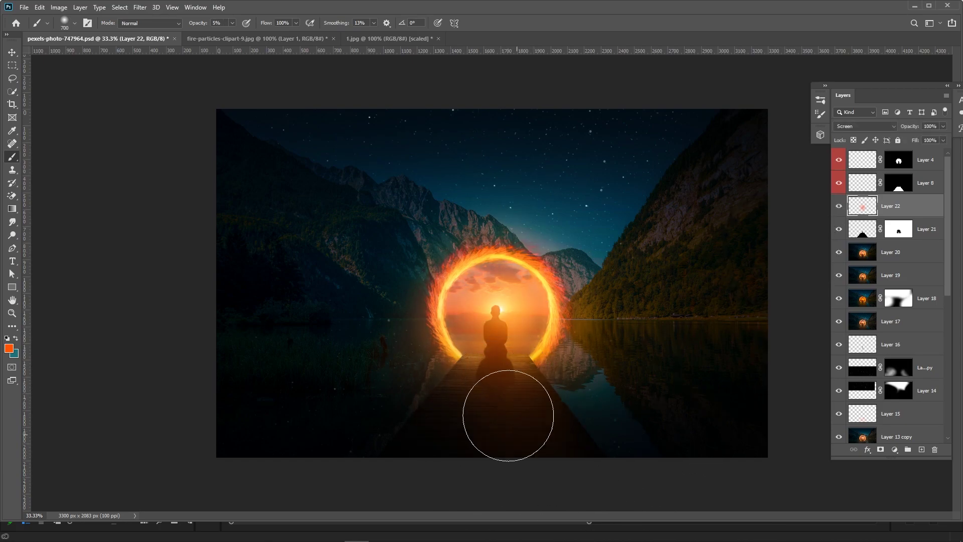
{"action": "key", "text": "ctrl+alt+shift+e"}
{"action": "key", "text": "ctrl+shift+a"}
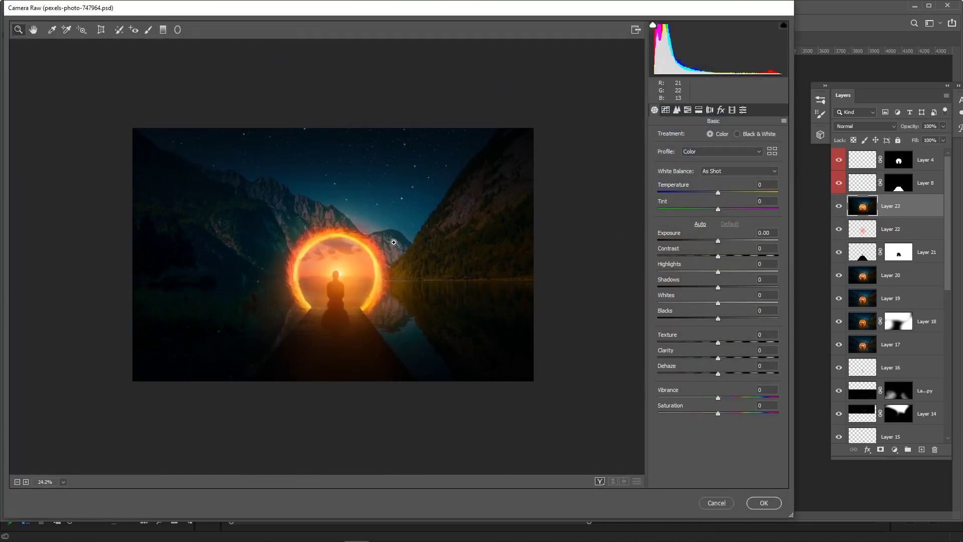
Grade with shadows Hue 213/Saturation 15, Blue Primary Hue -18 and Vibrance +20, then apply
{"action": "left_click", "coordinate": [724, 227]}
{"action": "left_click", "coordinate": [694, 244]}
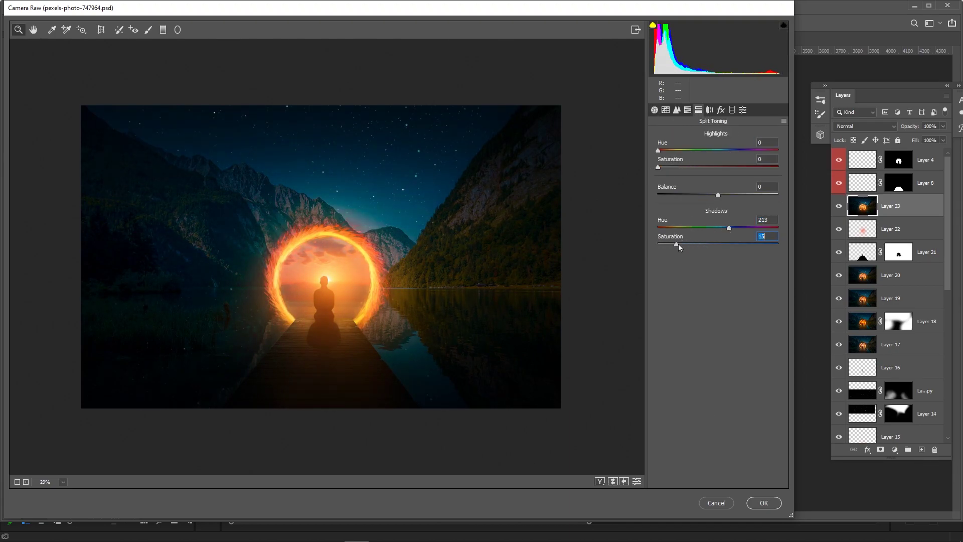
{"action": "left_click", "coordinate": [731, 110]}
{"action": "left_click_drag", "start_coordinate": [718, 300], "coordinate": [709, 303]}
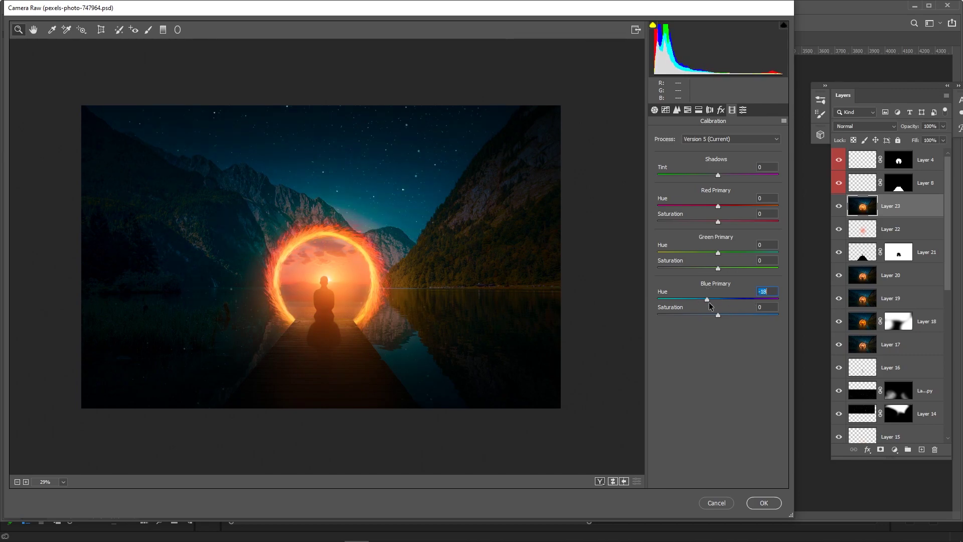
{"action": "key", "text": "ctrl+alt+1"}
{"action": "left_click_drag", "start_coordinate": [717, 396], "coordinate": [762, 396]}
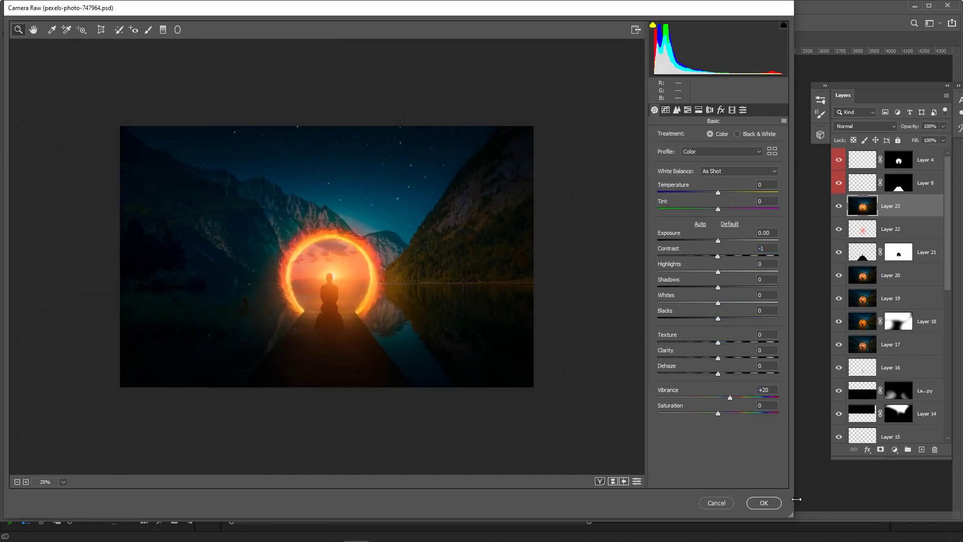
{"action": "key", "text": "Return"}
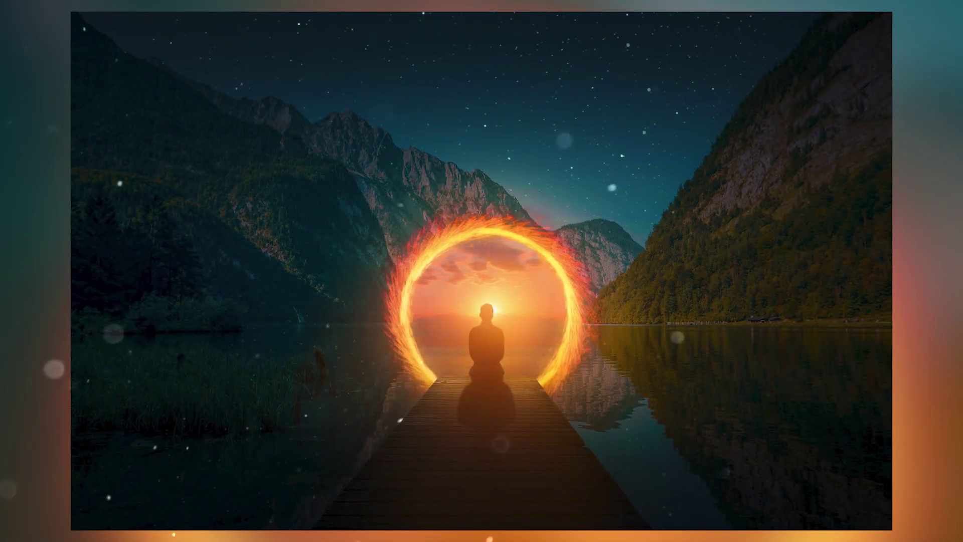